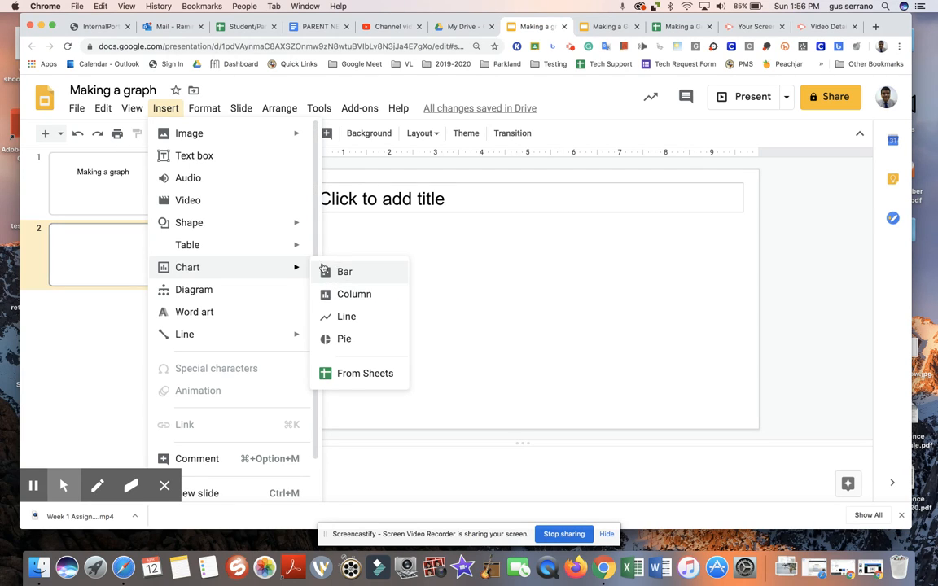
# Insert a column chart on slide 2 and open its linked source spreadsheet.
pyautogui.click(354, 297)
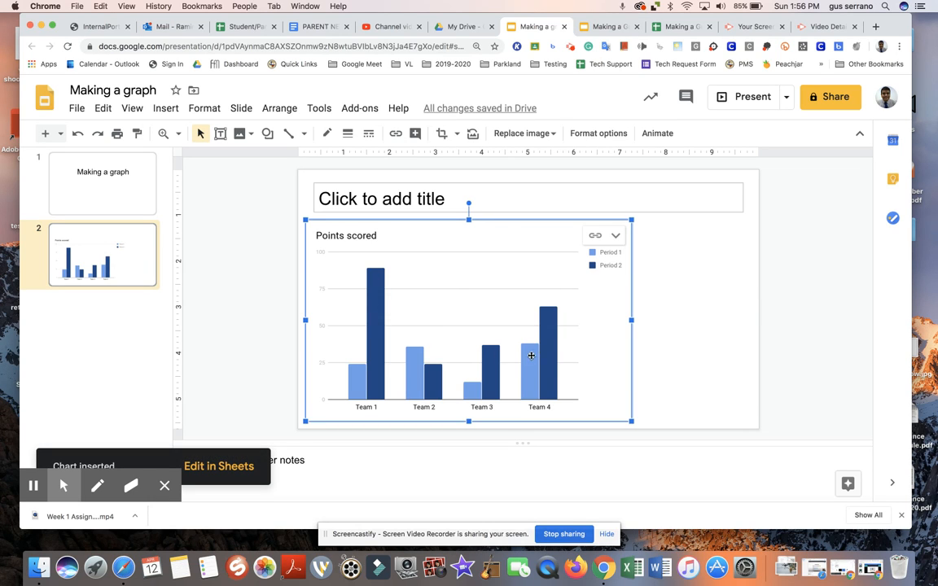
pyautogui.click(616, 236)
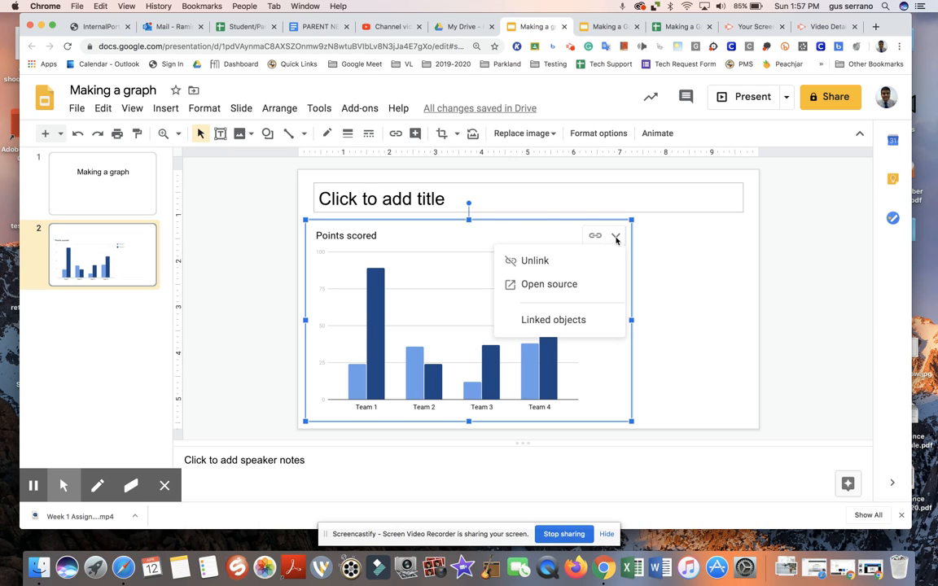
pyautogui.moveTo(64, 482)
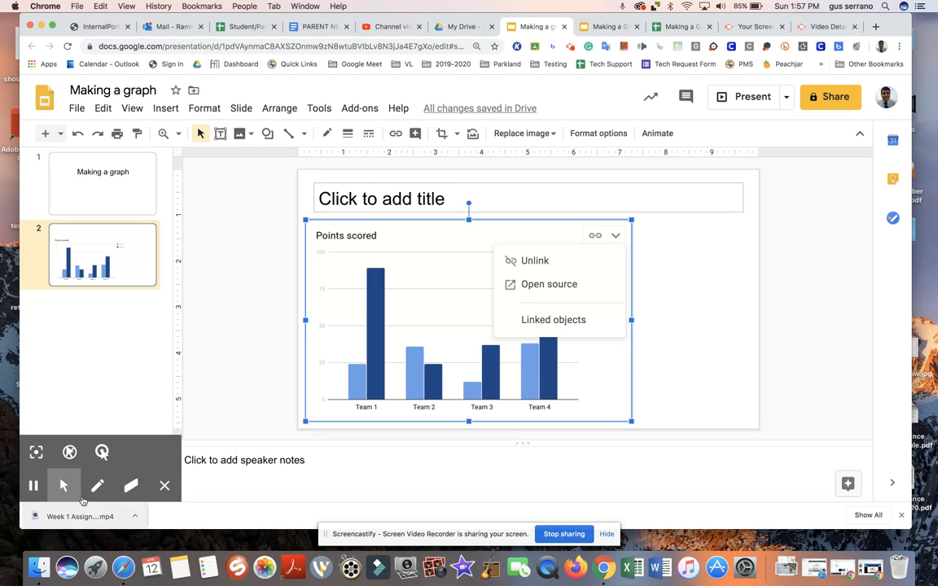
pyautogui.click(101, 453)
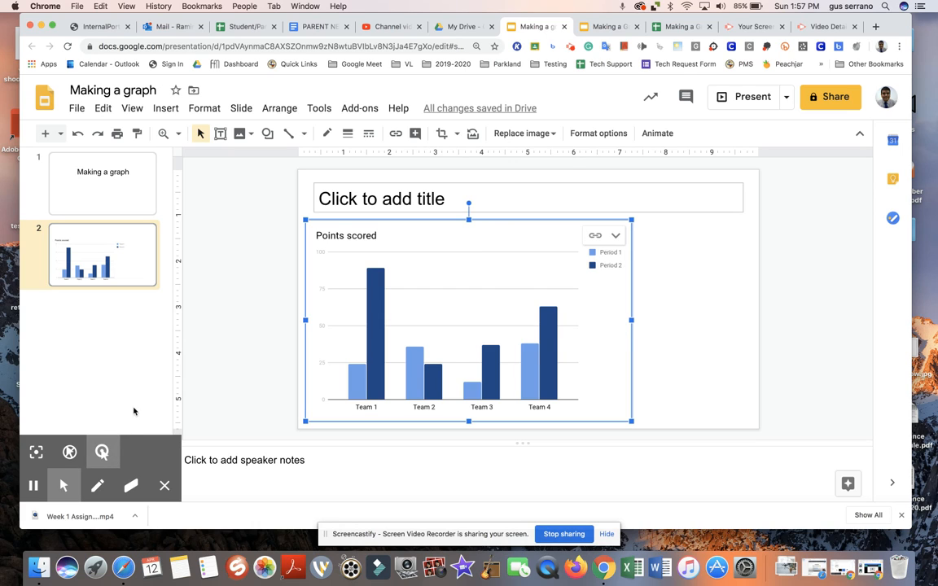
pyautogui.click(616, 236)
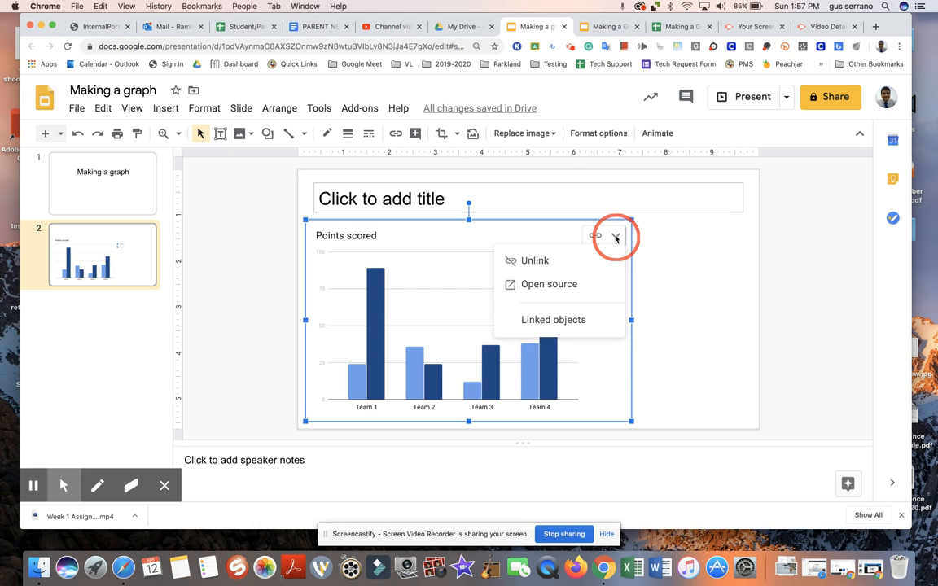
pyautogui.click(549, 284)
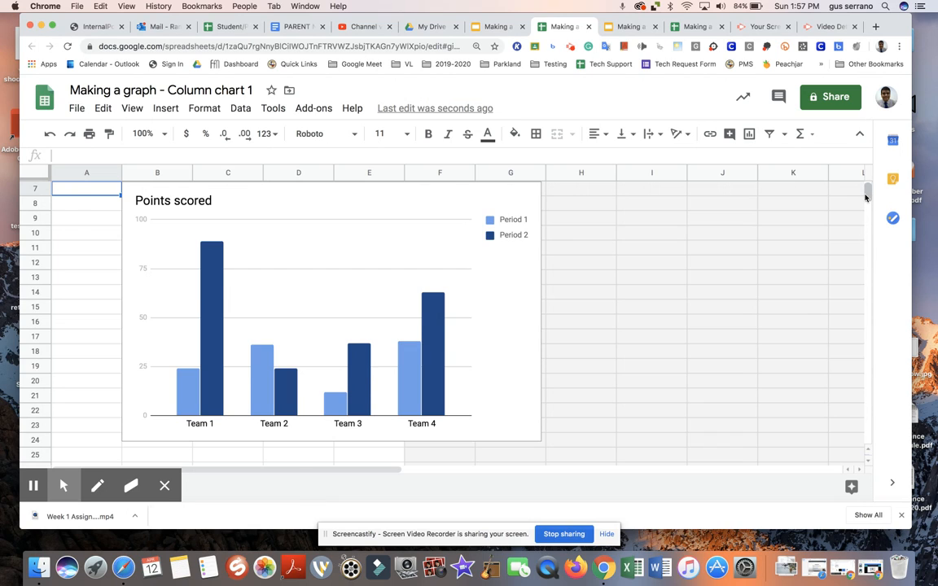
# Enter pandemics as the header in cell A1 of the chart's data table.
pyautogui.moveTo(867, 196); pyautogui.dragTo(869, 192)
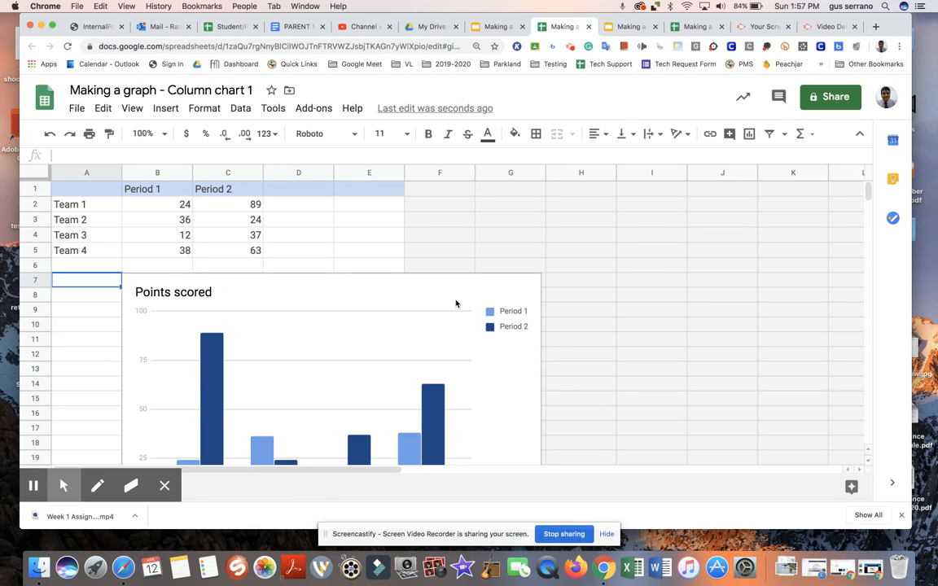
pyautogui.click(88, 193)
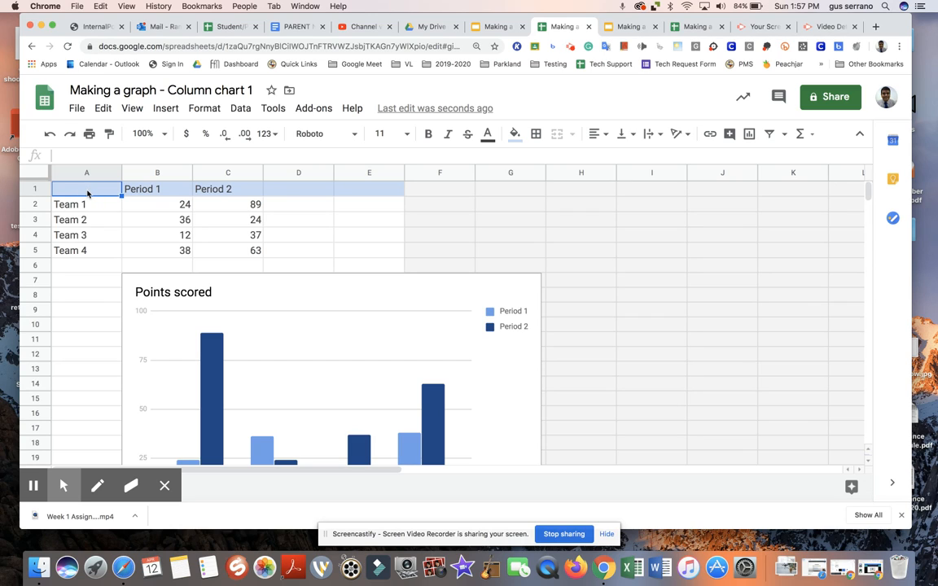
pyautogui.write('x')
pyautogui.click(92, 203)
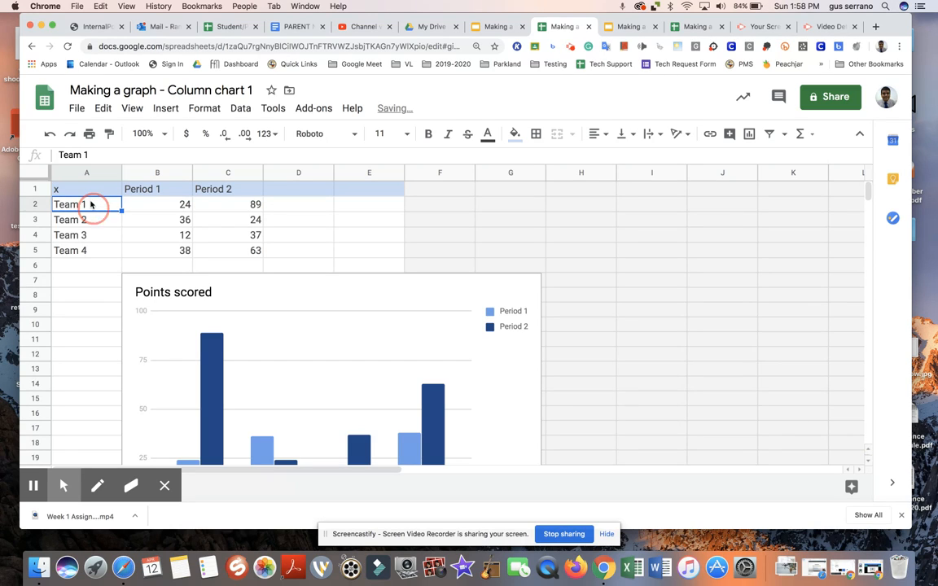
pyautogui.click(89, 193)
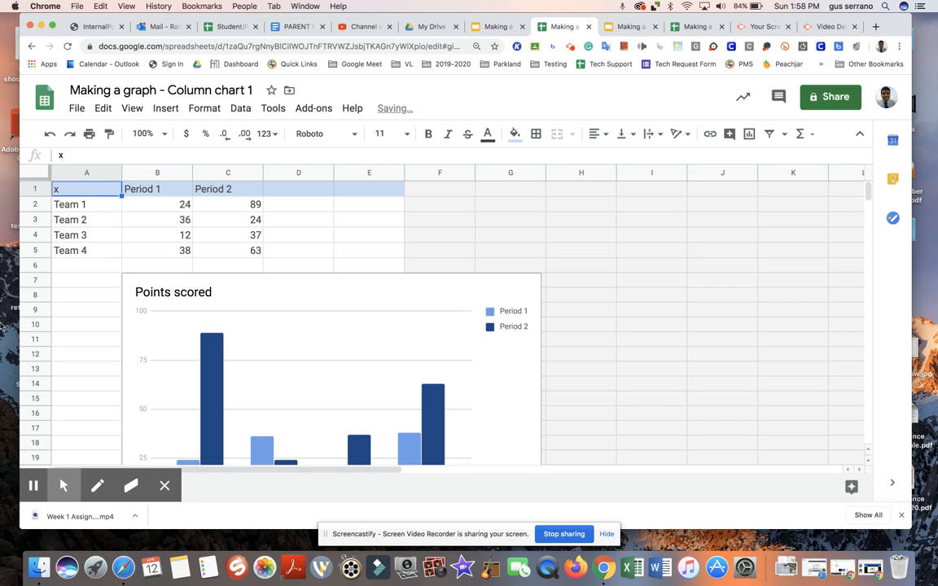
pyautogui.write('pandemics')
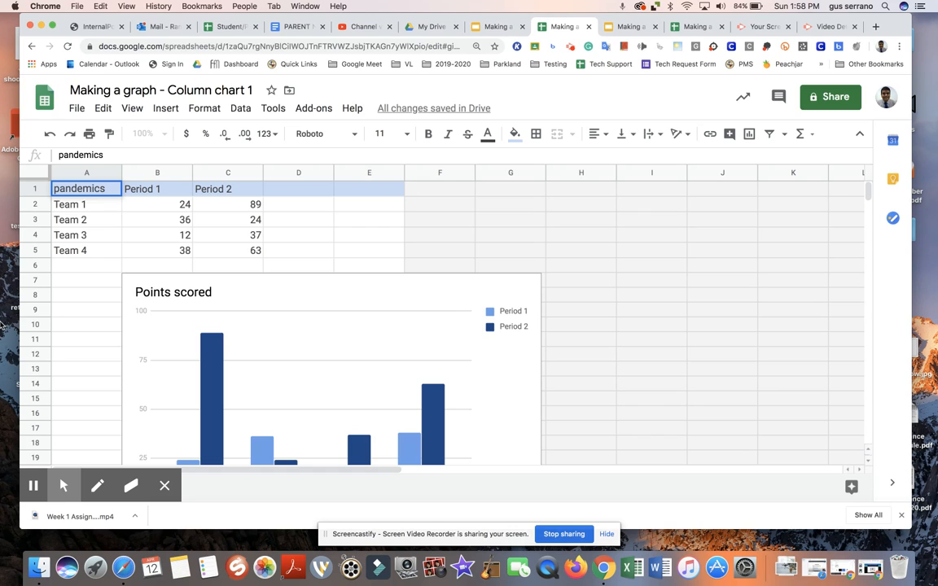
# Replace the team labels in cells A2 to A5 with the years 1918, 1966, 2003 and 2020.
pyautogui.click(96, 205)
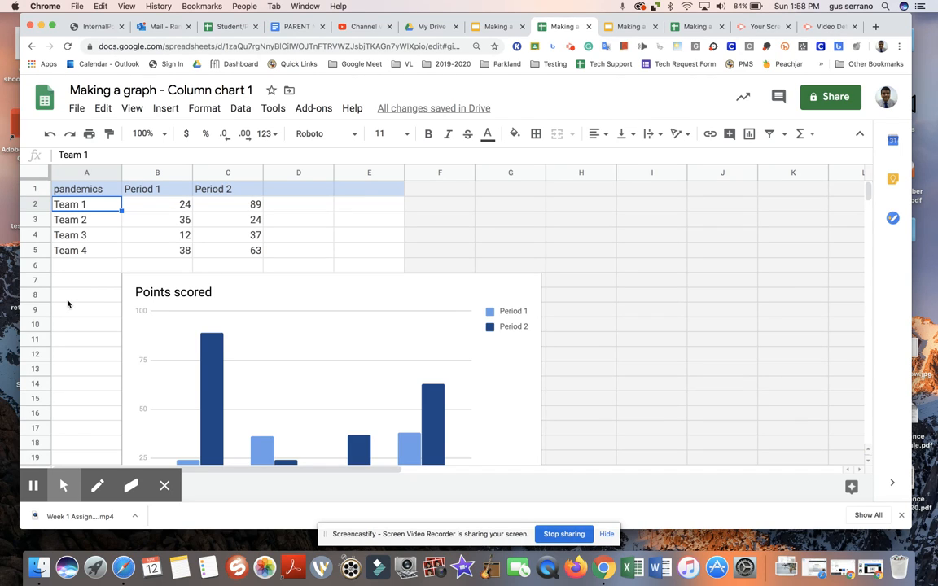
pyautogui.write('19')
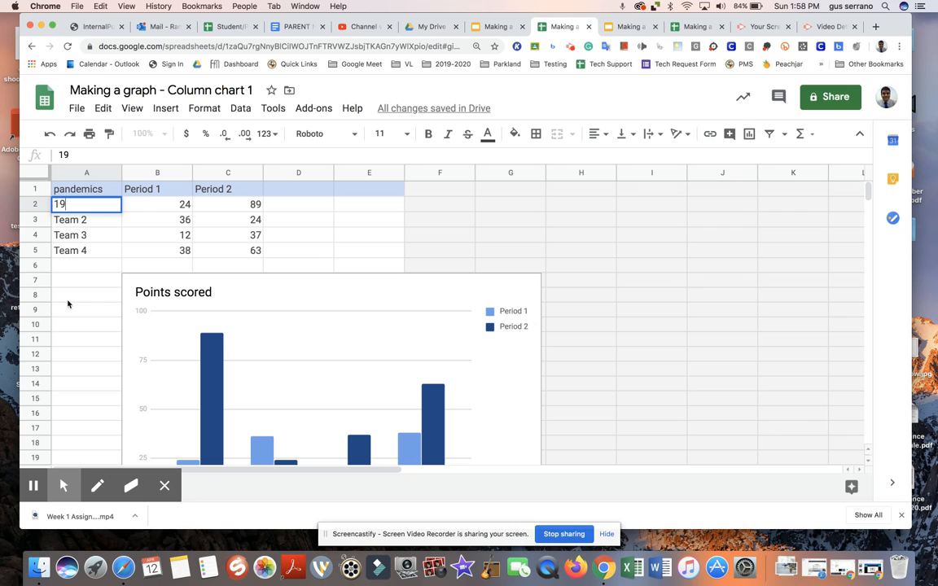
pyautogui.write('18')
pyautogui.click(84, 243)
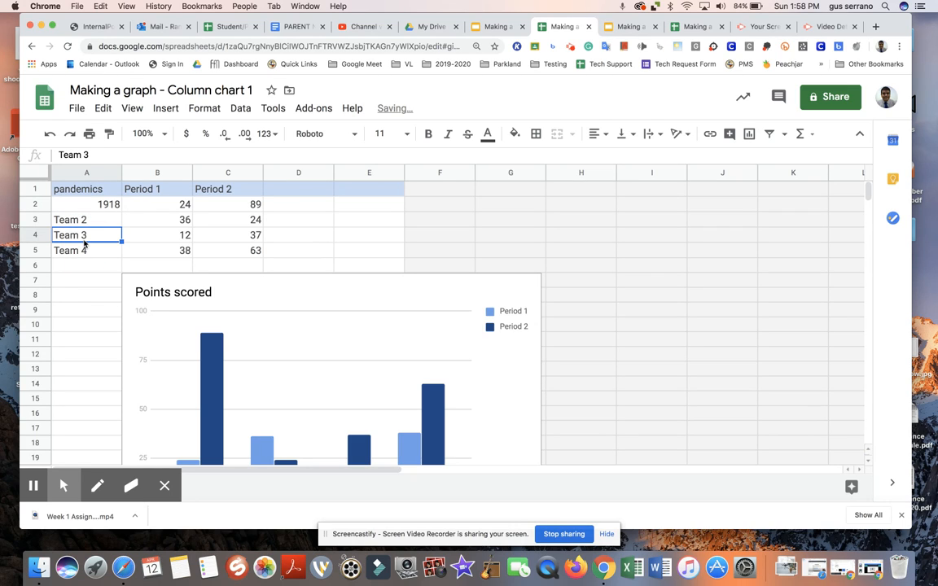
pyautogui.write('2003')
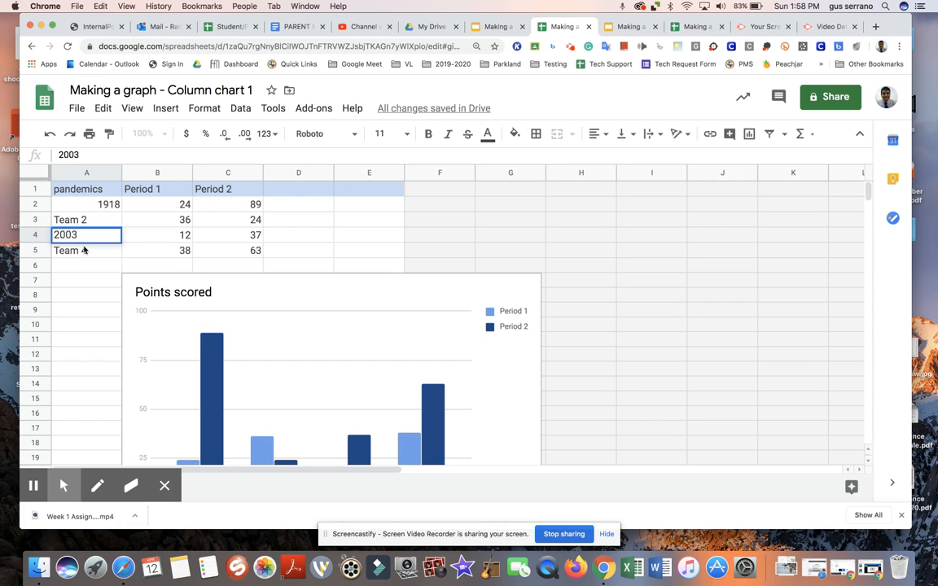
pyautogui.click(84, 251)
pyautogui.write('2020')
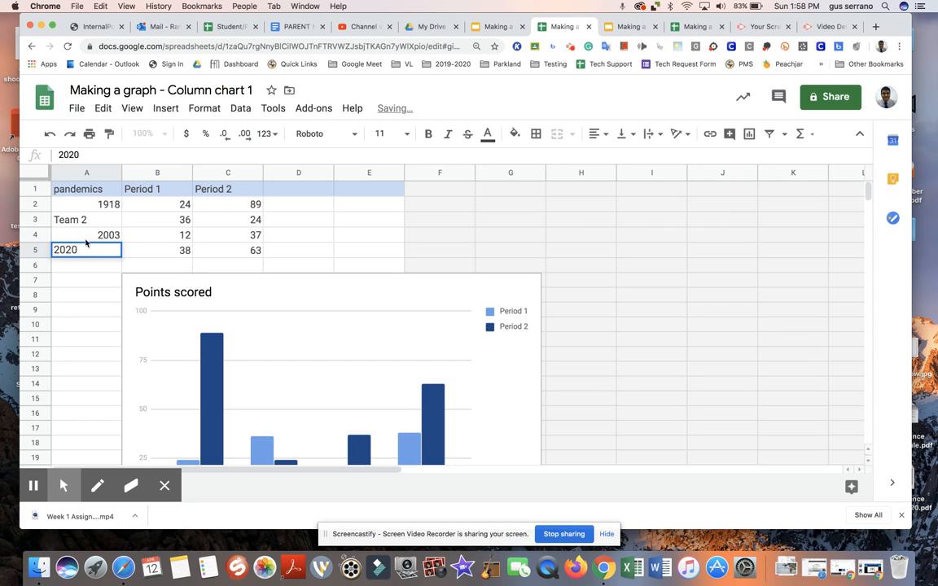
pyautogui.click(96, 221)
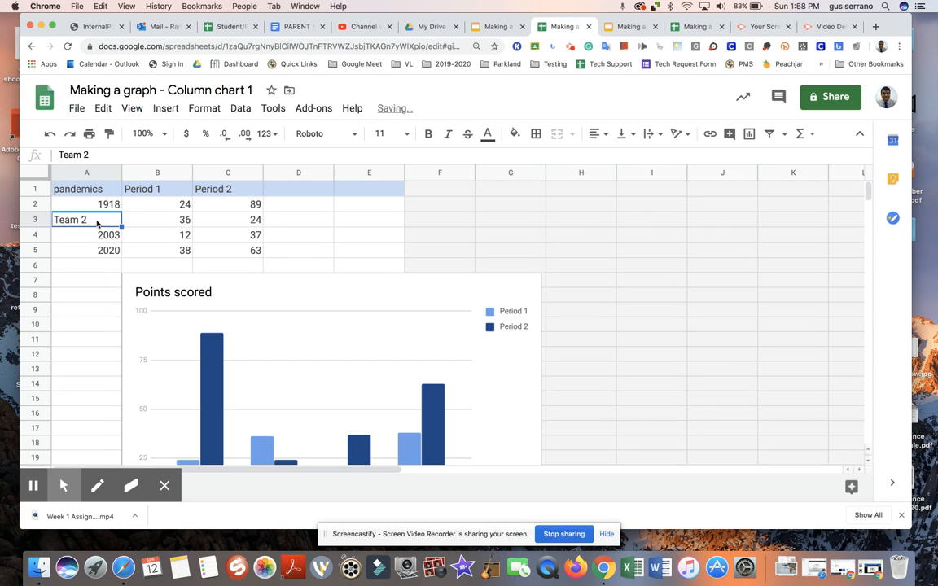
pyautogui.write('1966')
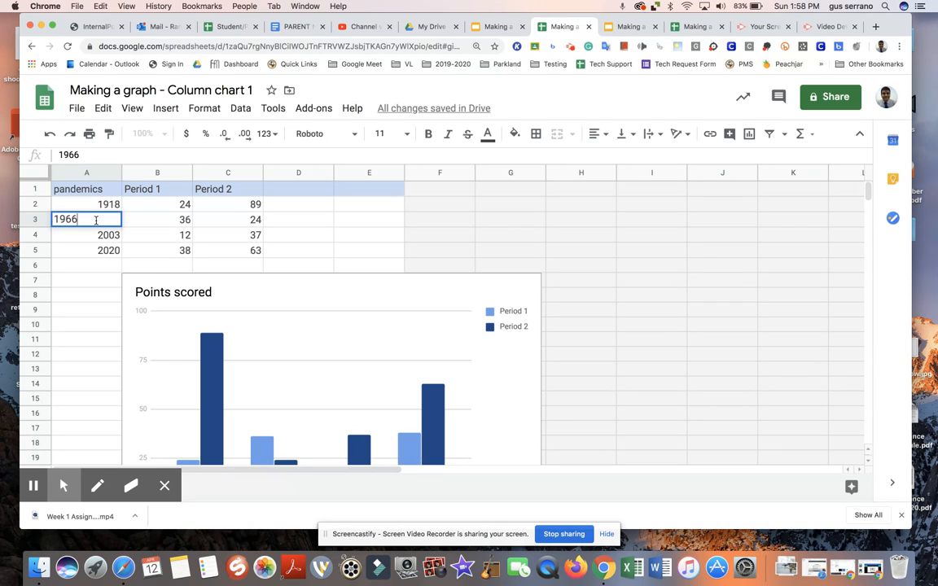
# Rename the Period 1 header in cell B1 as deaths.
pyautogui.click(158, 209)
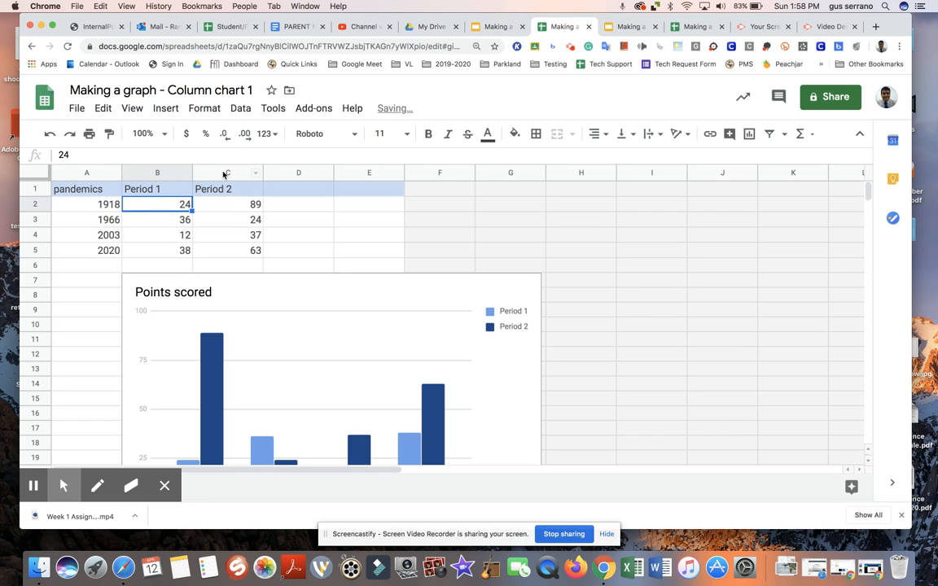
pyautogui.click(168, 188)
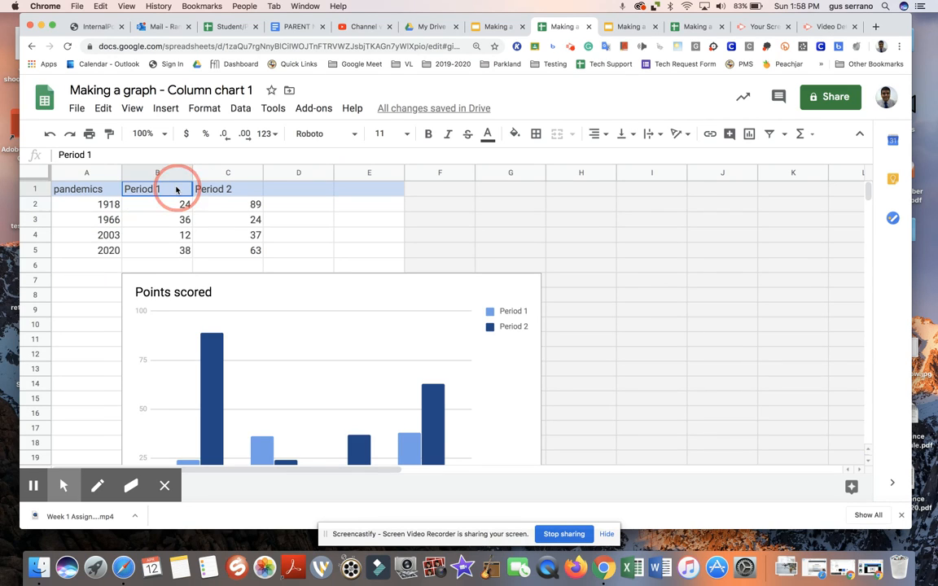
pyautogui.write('deaths')
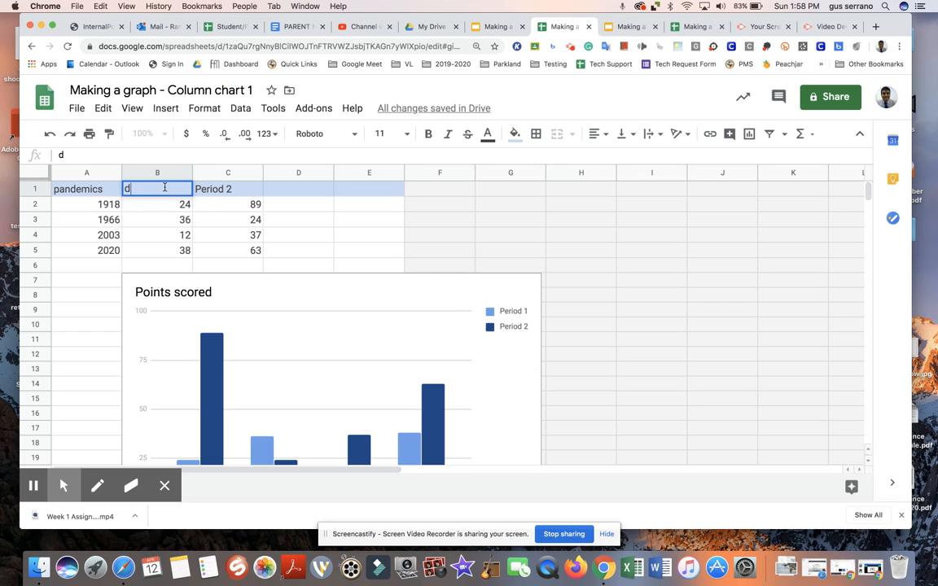
# Delete the Period 2 column from the data table.
pyautogui.click(224, 172)
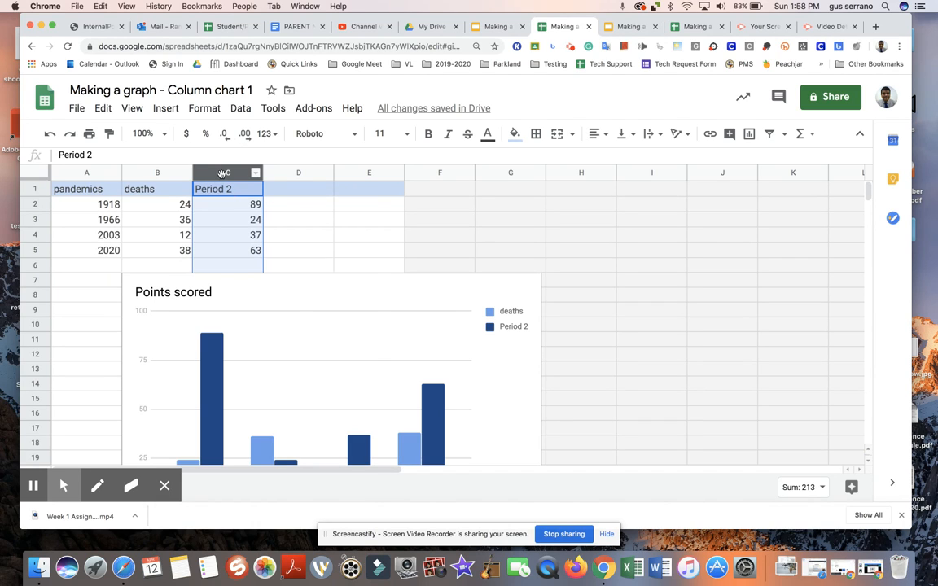
pyautogui.rightClick(201, 169)
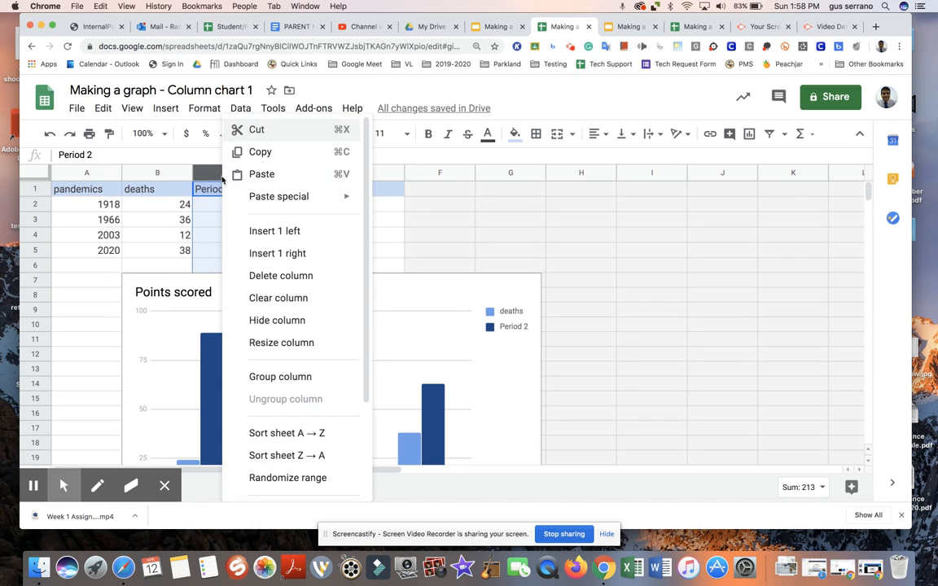
pyautogui.click(271, 277)
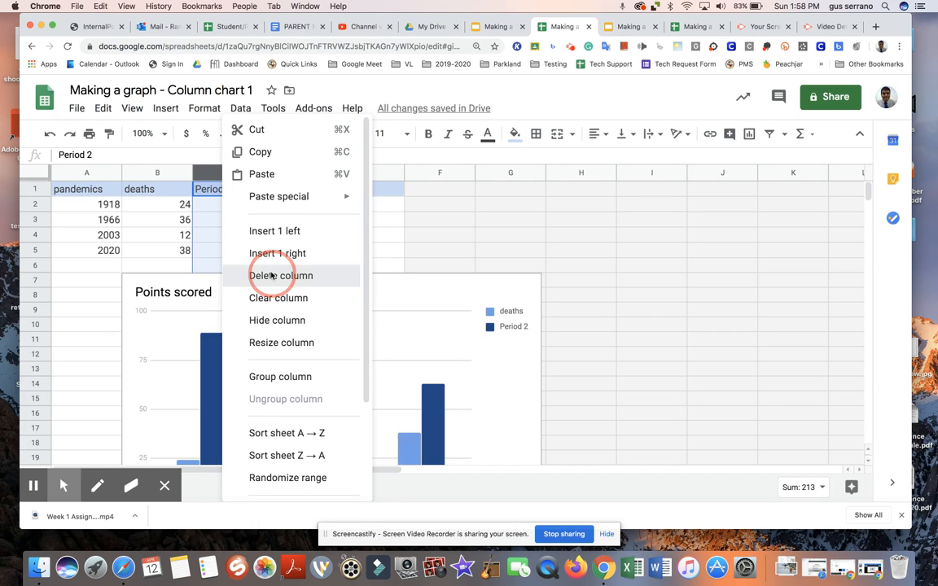
pyautogui.click(231, 218)
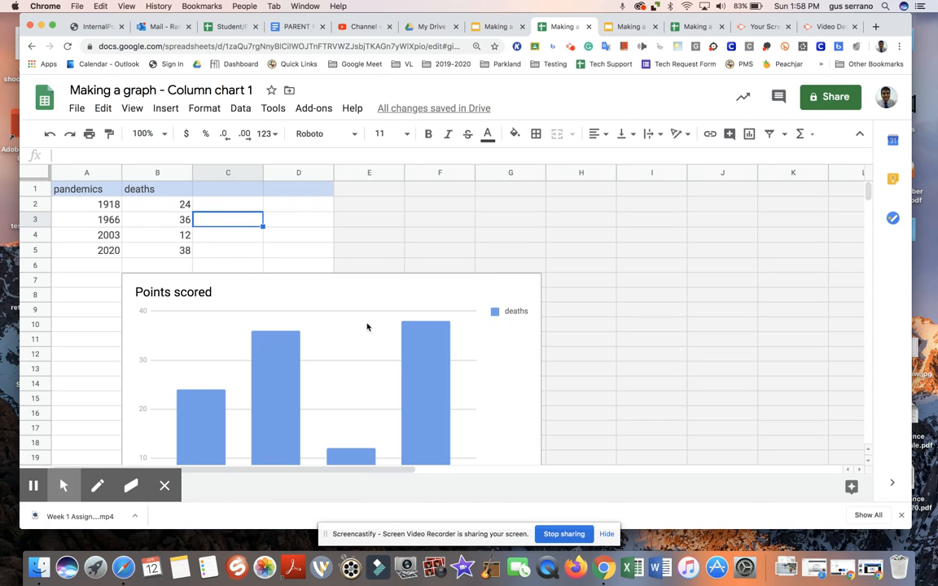
# Open the Points scored chart for editing and review the available chart types.
pyautogui.scroll(-5, 366, 325)
pyautogui.scroll(3, 364, 322)
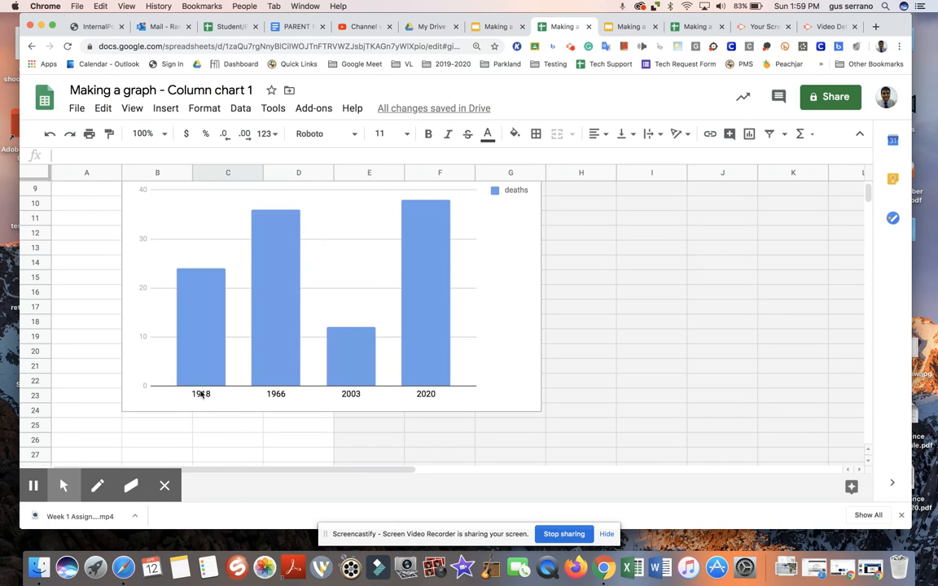
pyautogui.scroll(-2, 342, 334)
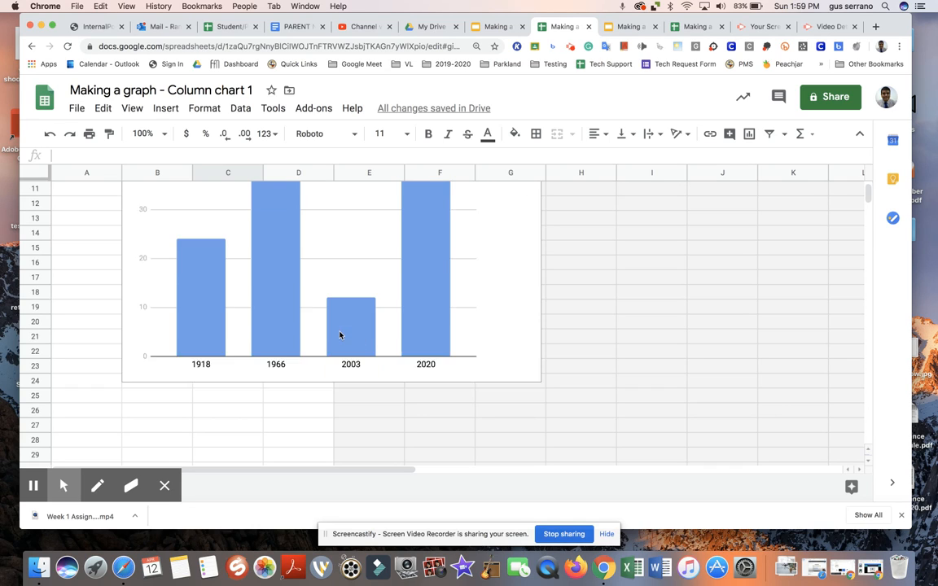
pyautogui.scroll(5, 340, 335)
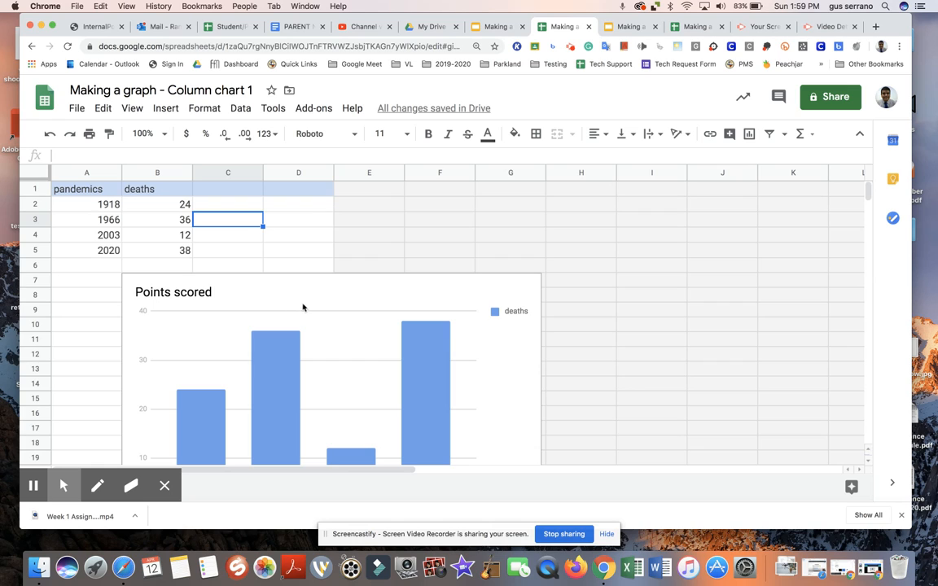
pyautogui.scroll(-3, 302, 307)
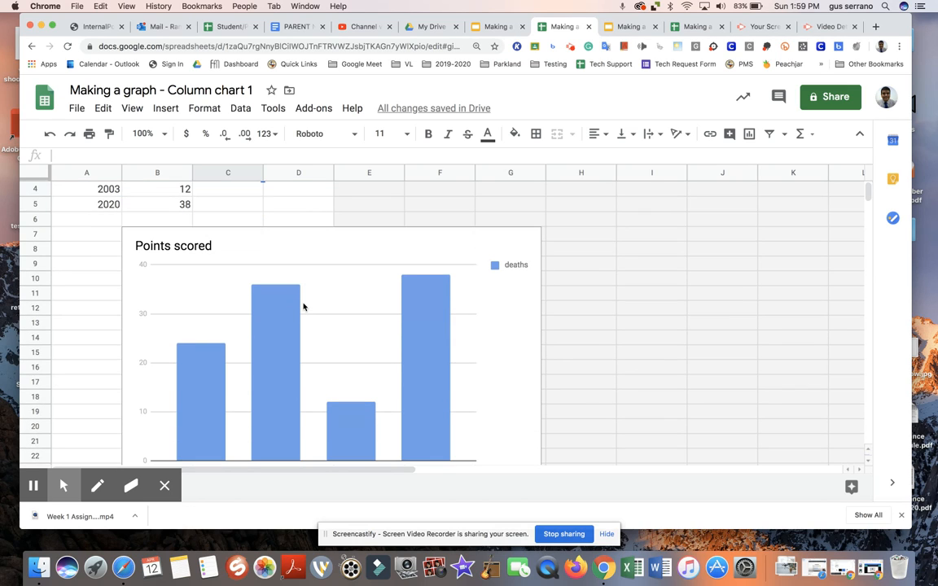
pyautogui.scroll(-3, 303, 307)
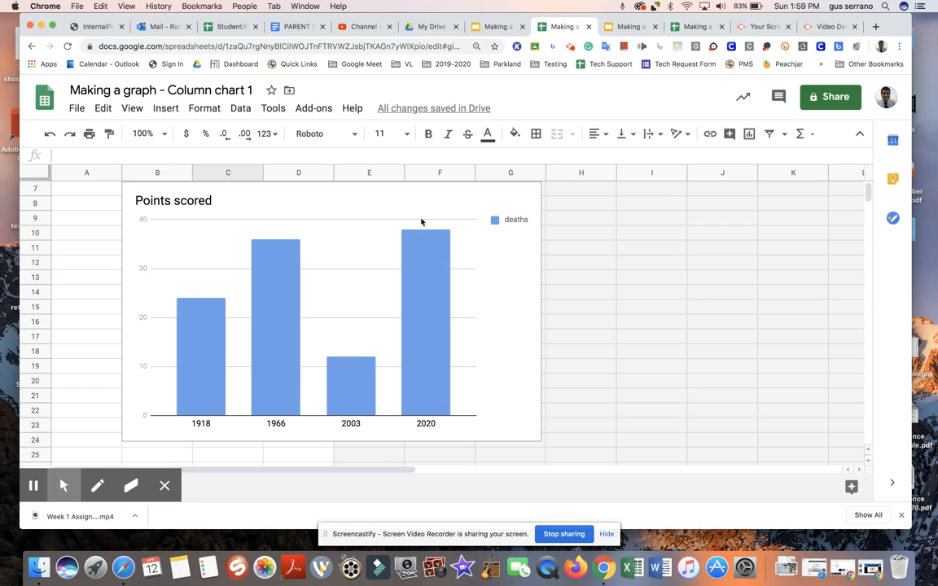
pyautogui.click(461, 213)
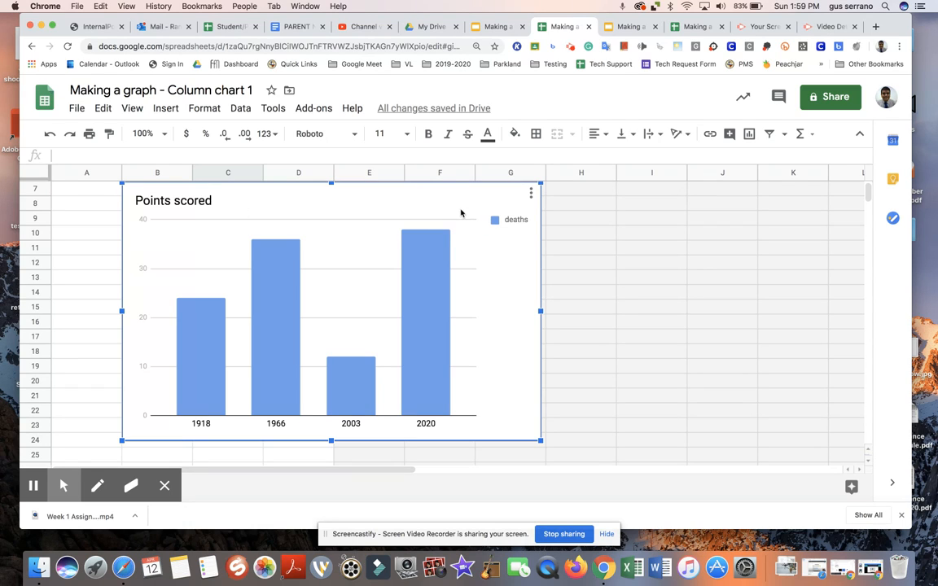
pyautogui.click(532, 193)
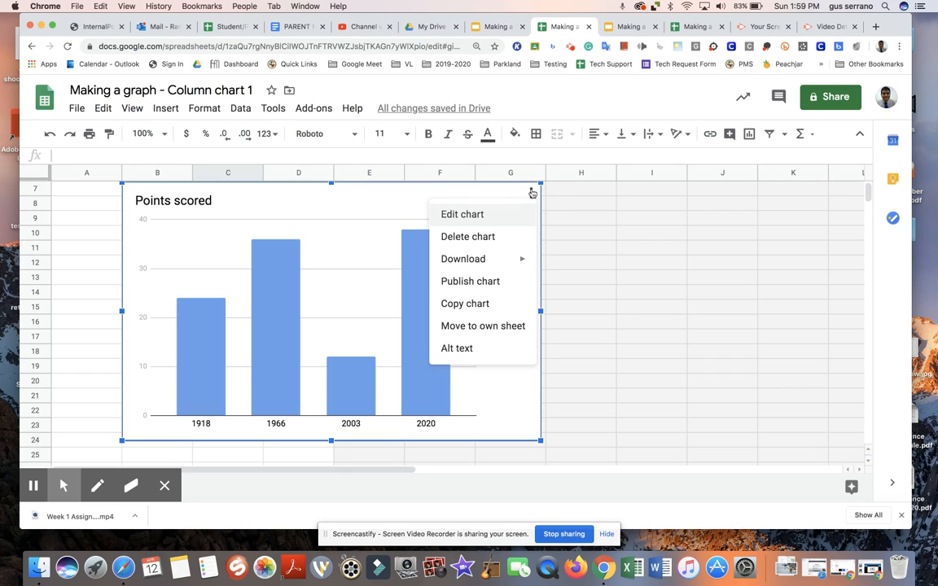
pyautogui.click(475, 220)
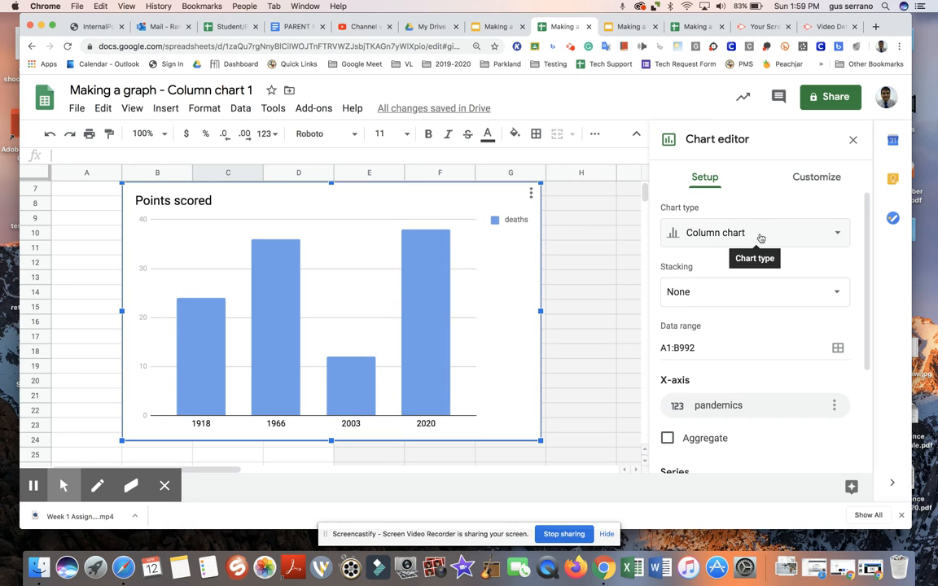
pyautogui.click(792, 236)
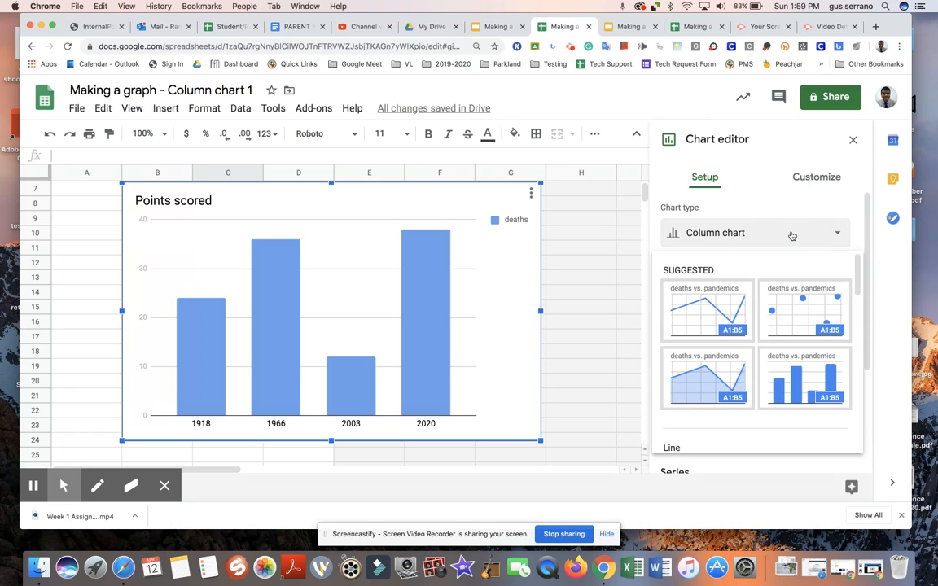
pyautogui.moveTo(869, 258); pyautogui.dragTo(848, 225)
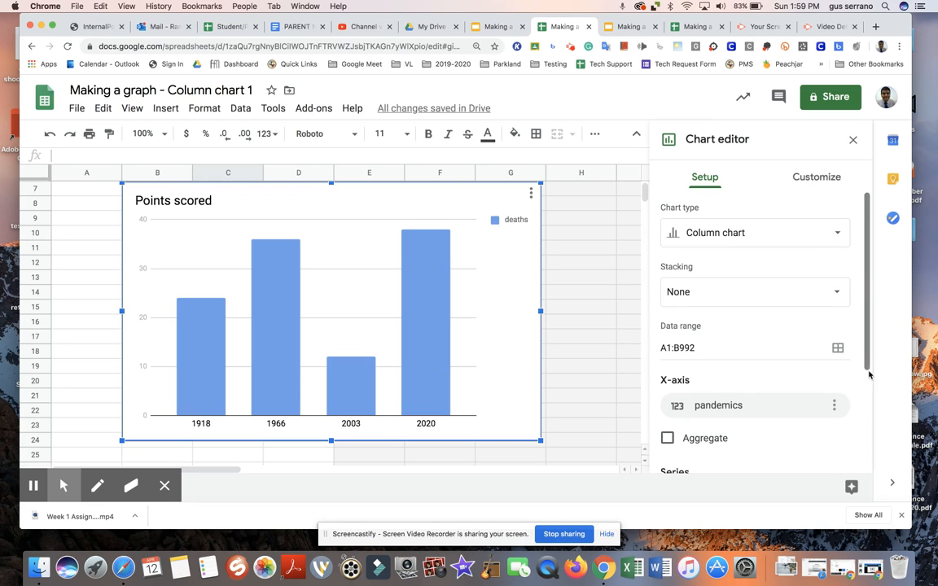
# Replace the chart title Points scored with Pandemic Deaths.
pyautogui.moveTo(863, 356); pyautogui.dragTo(889, 481)
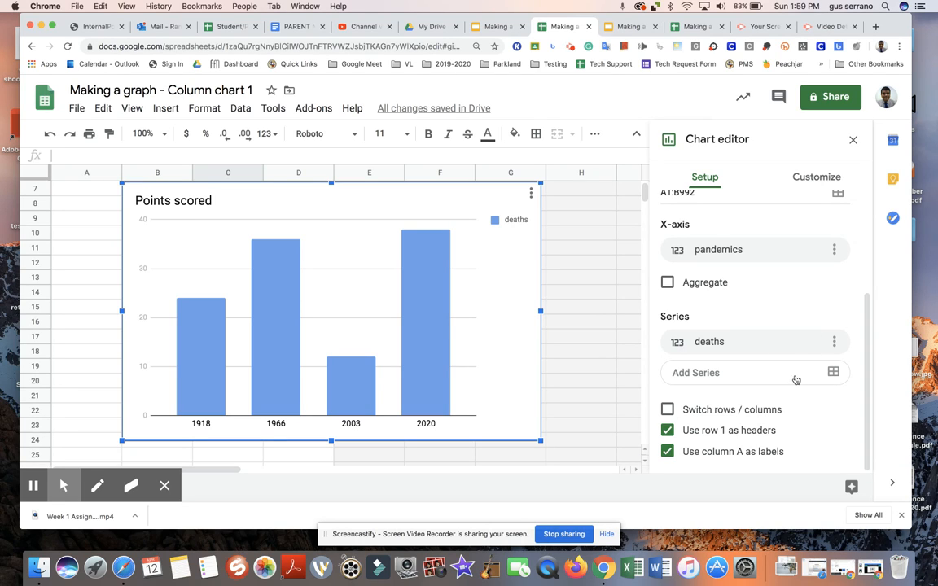
pyautogui.scroll(5, 867, 360)
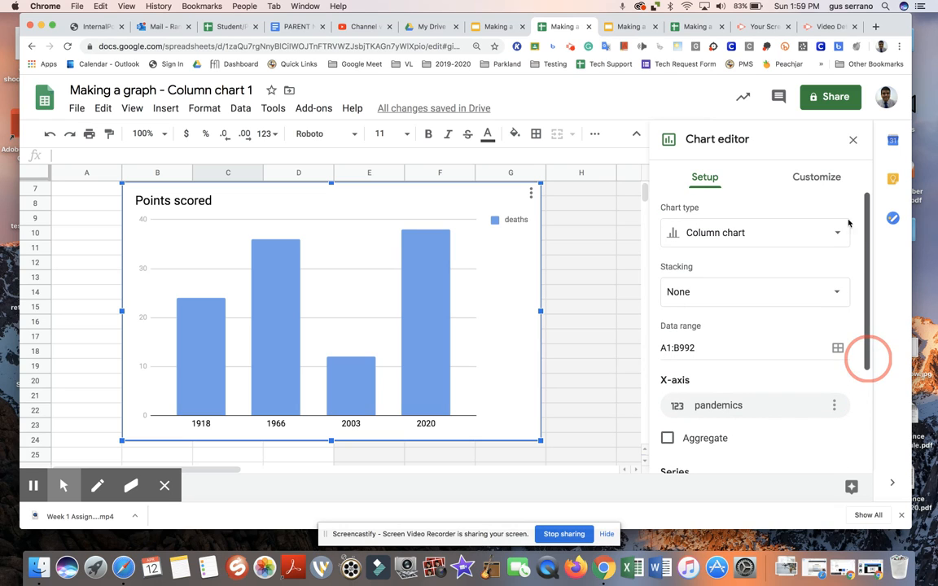
pyautogui.click(830, 178)
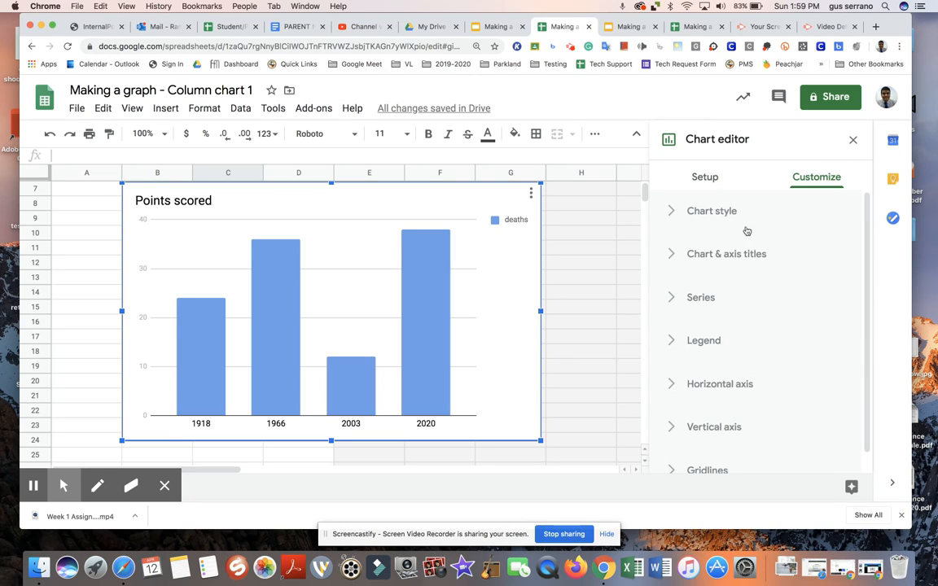
pyautogui.click(675, 257)
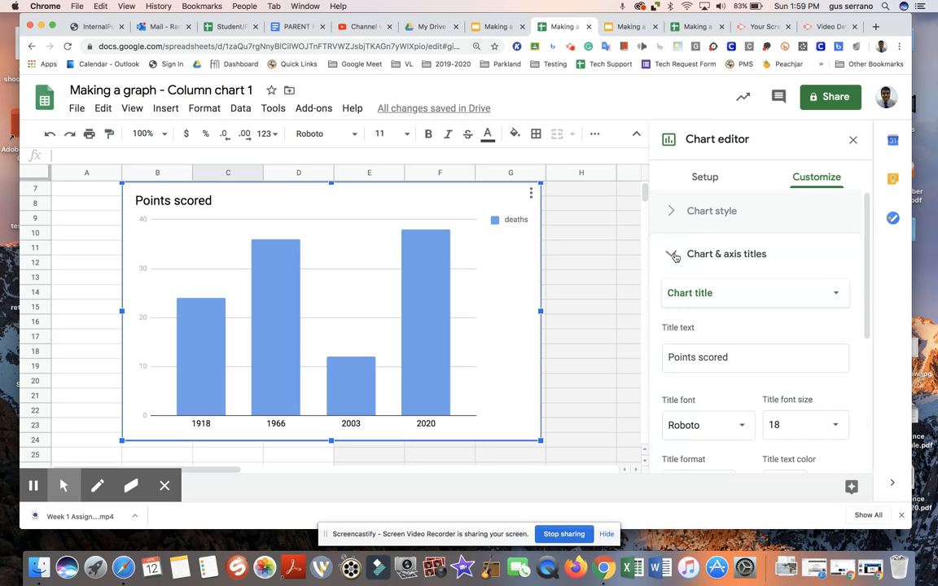
pyautogui.click(737, 362)
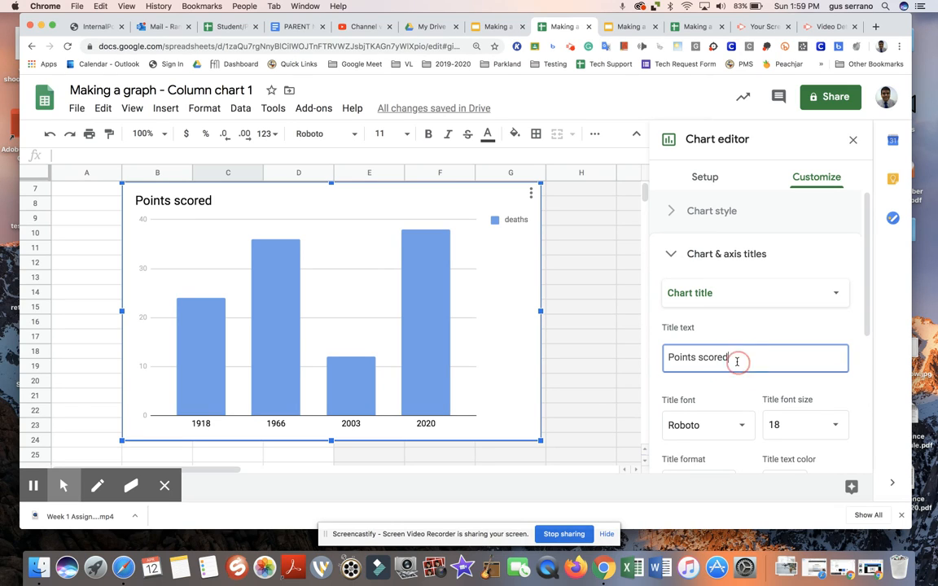
pyautogui.click(737, 361)
pyautogui.moveTo(736, 361); pyautogui.dragTo(645, 356)
pyautogui.press('BackSpace')
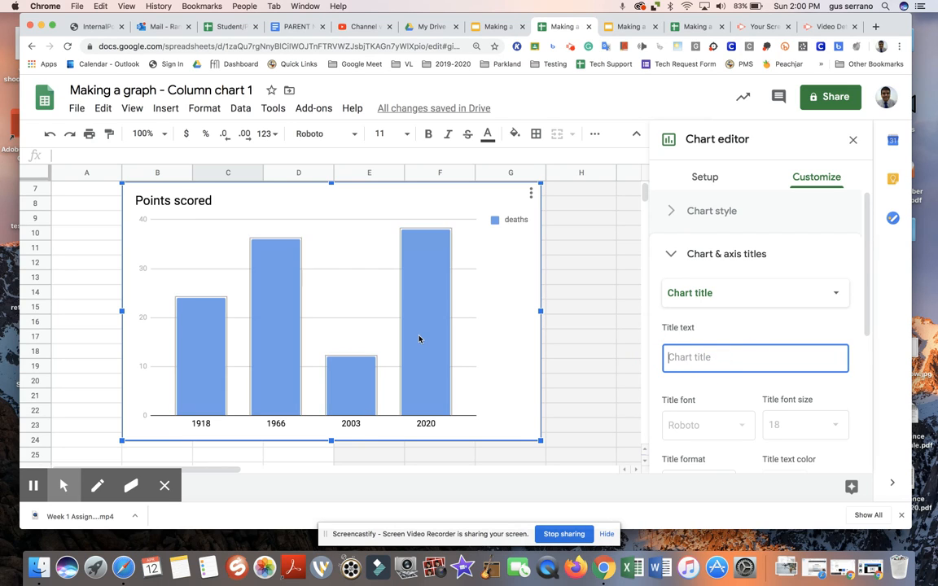
pyautogui.write('Pandem')
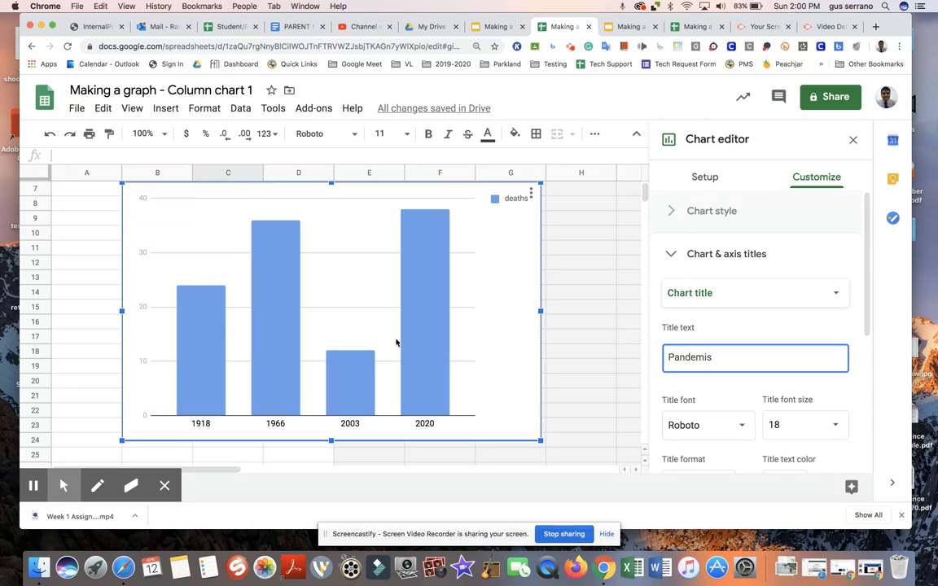
pyautogui.write('is')
pyautogui.press('BackSpace')
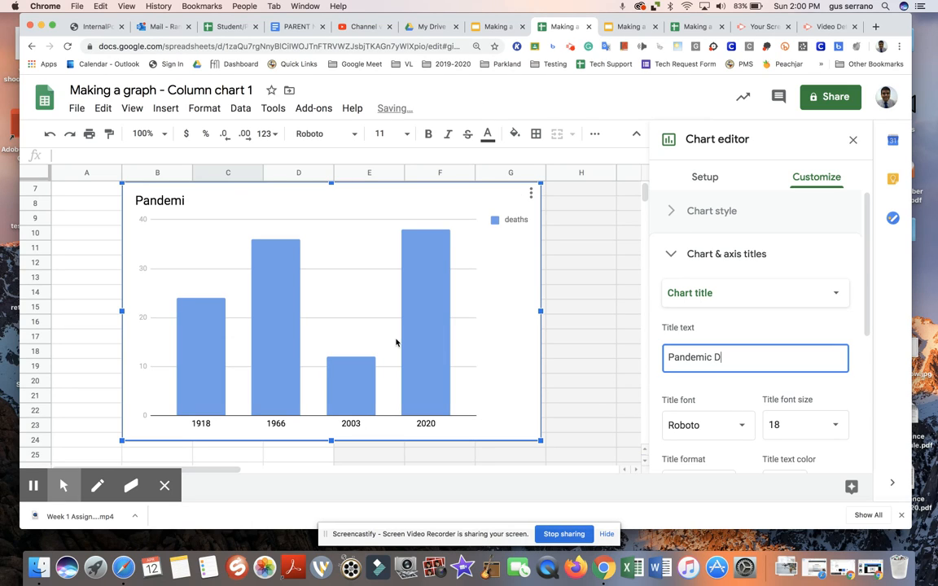
pyautogui.write('c Deaths')
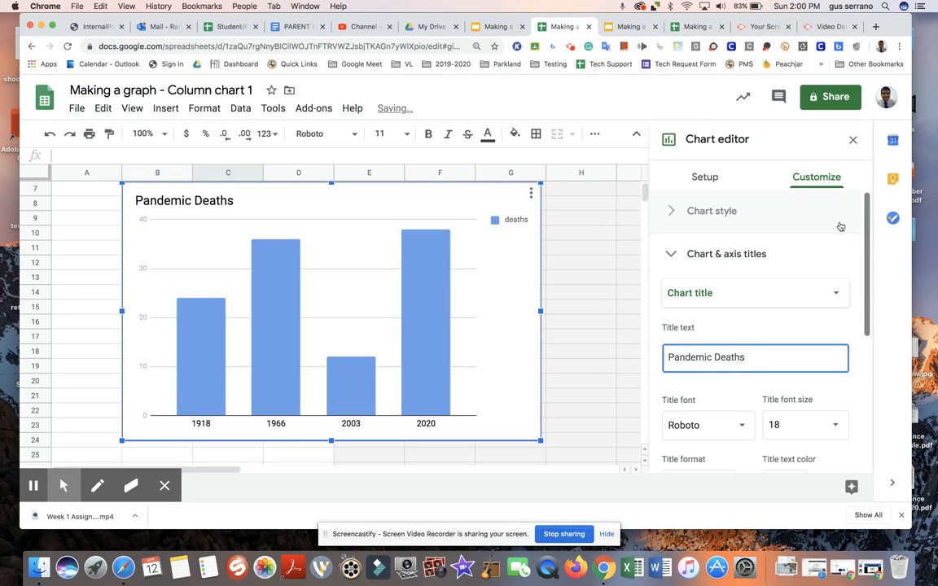
# Format the Pandemic Deaths chart title in red, bold text.
pyautogui.click(865, 330)
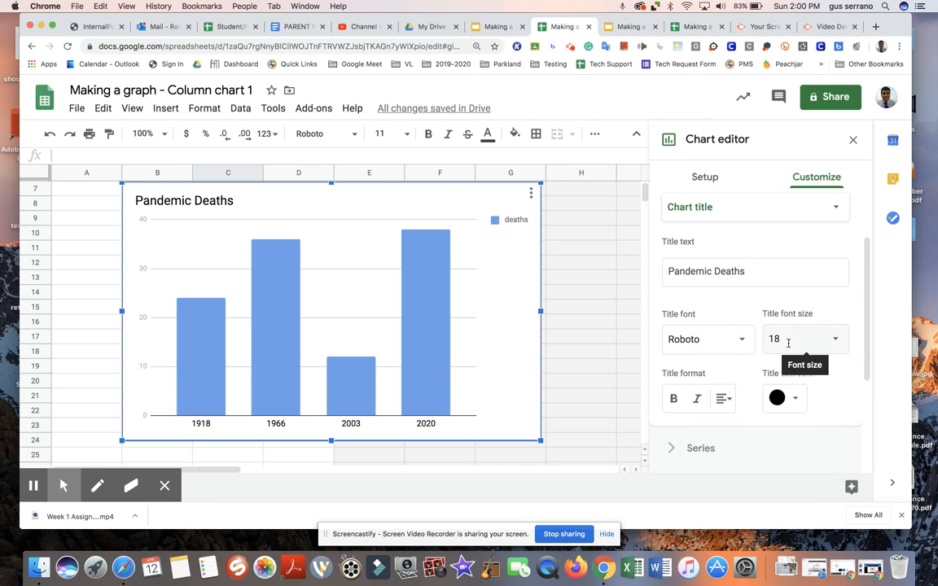
pyautogui.click(794, 405)
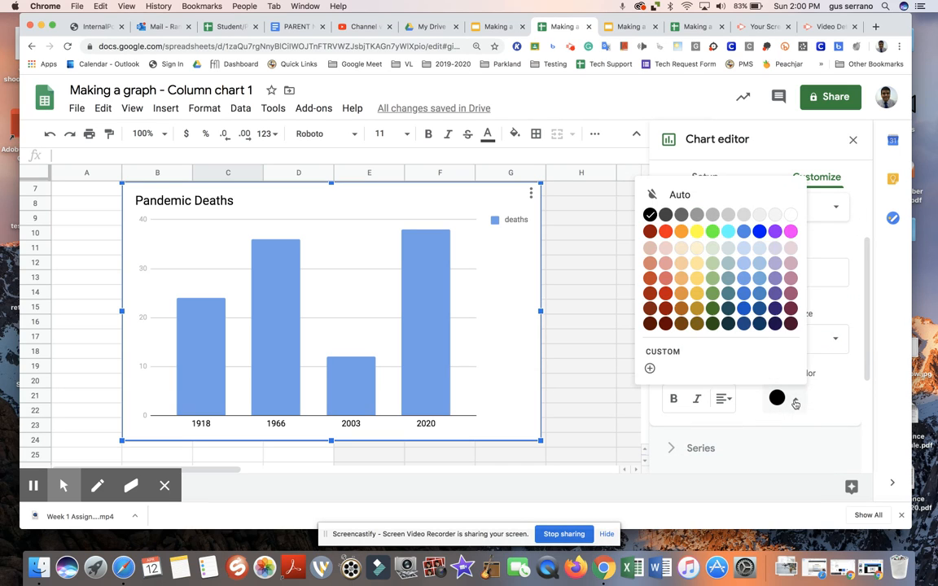
pyautogui.click(667, 232)
pyautogui.click(674, 400)
pyautogui.moveTo(867, 350)
pyautogui.mouseDown()
pyautogui.moveTo(867, 363)
pyautogui.moveTo(865, 344)
pyautogui.mouseUp()
pyautogui.scroll(2, 866, 344)
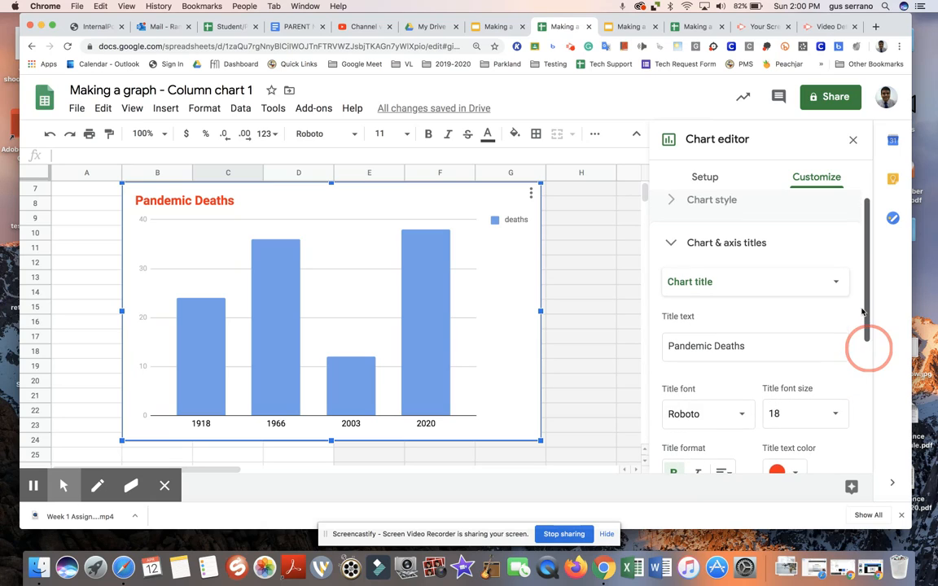
# Try green for the deaths series columns and settle on bright blue.
pyautogui.click(671, 244)
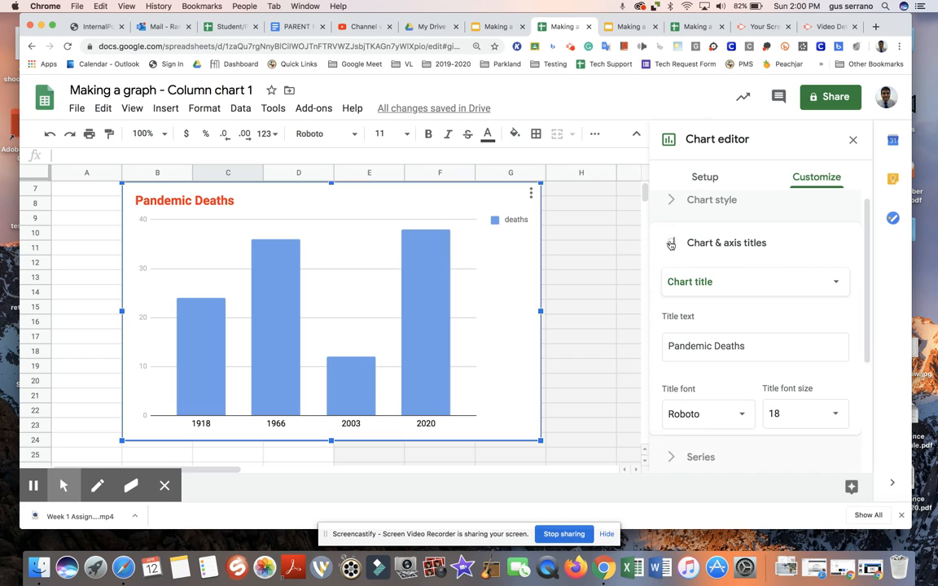
pyautogui.click(673, 287)
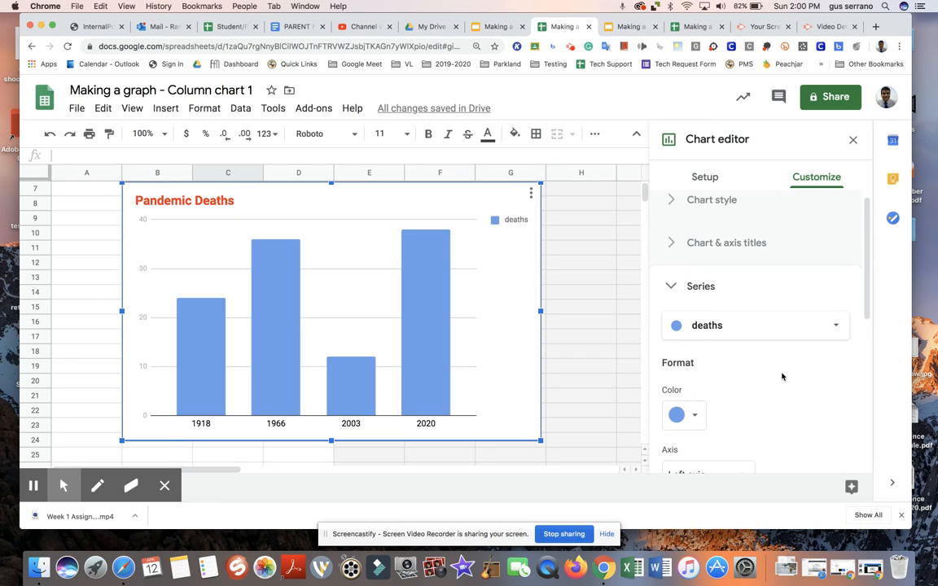
pyautogui.click(834, 326)
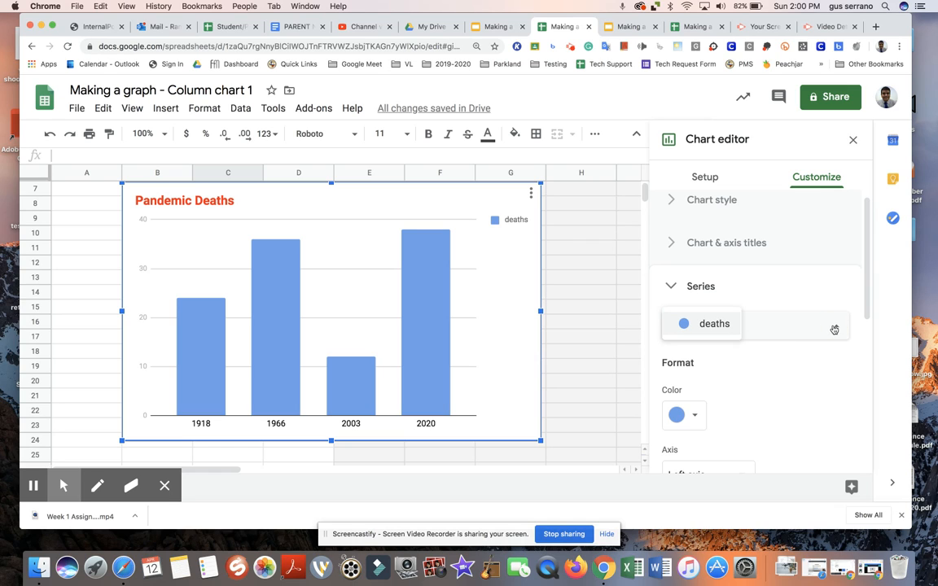
pyautogui.click(834, 328)
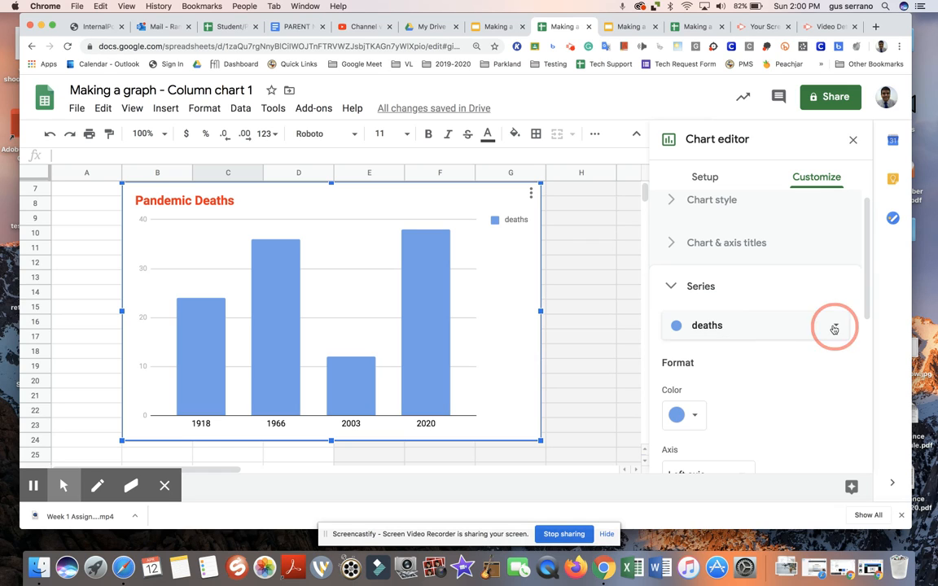
pyautogui.click(699, 418)
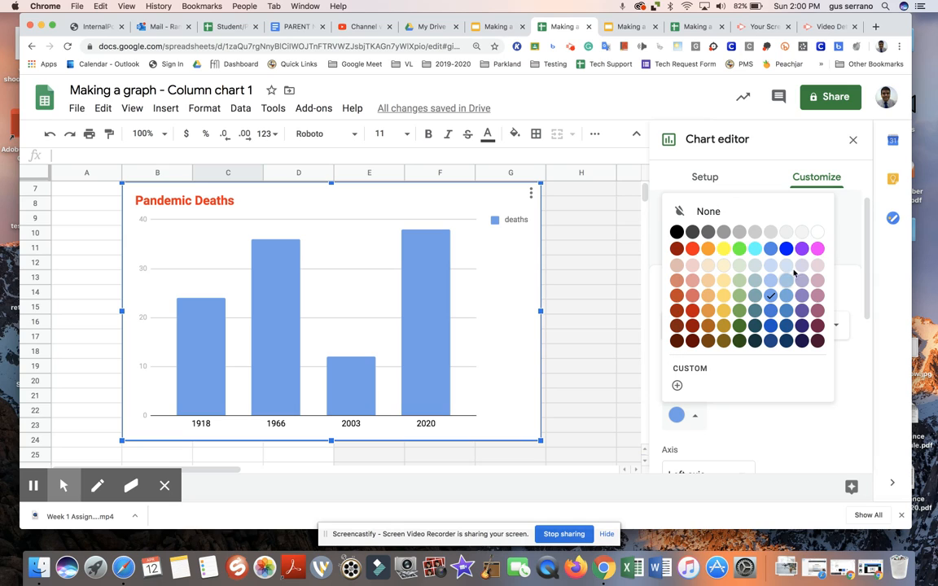
pyautogui.click(739, 248)
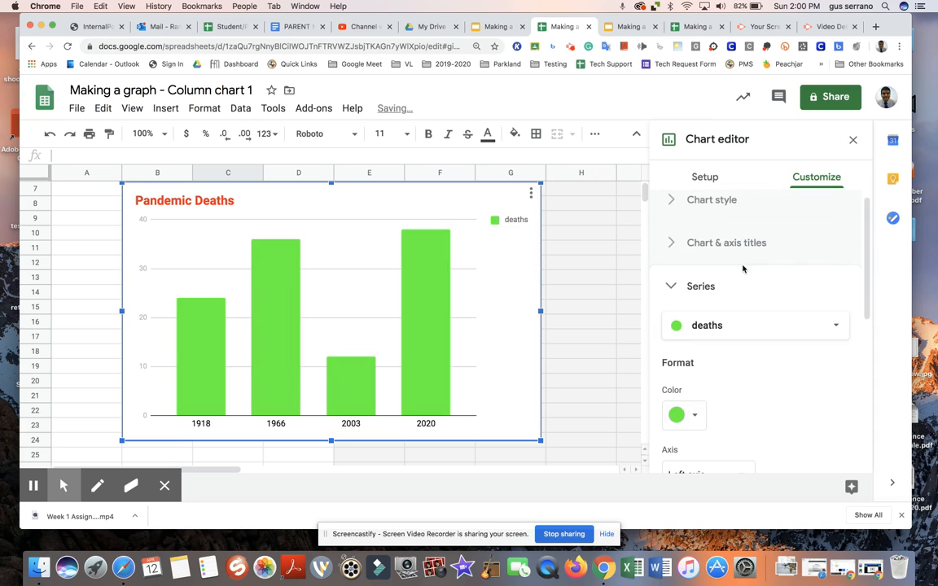
pyautogui.click(696, 415)
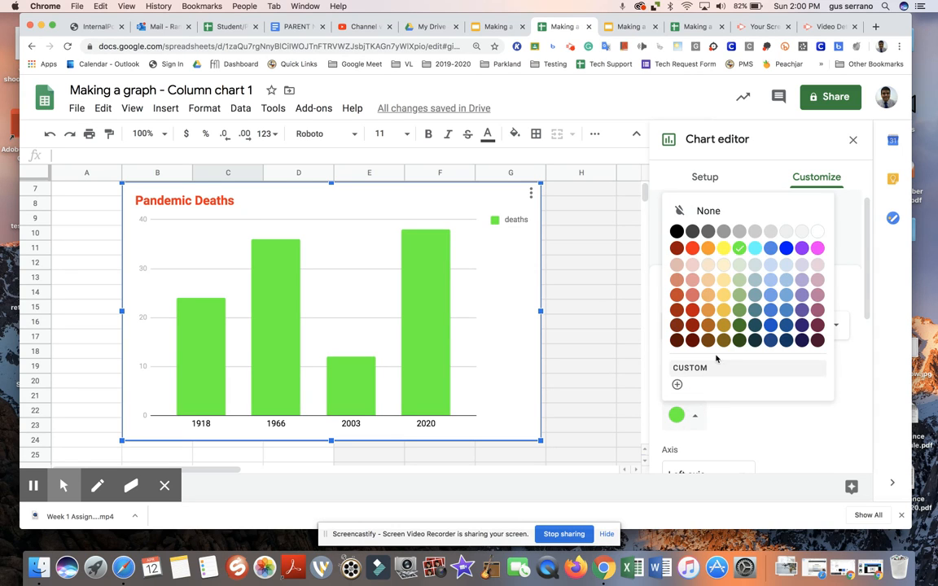
pyautogui.click(786, 248)
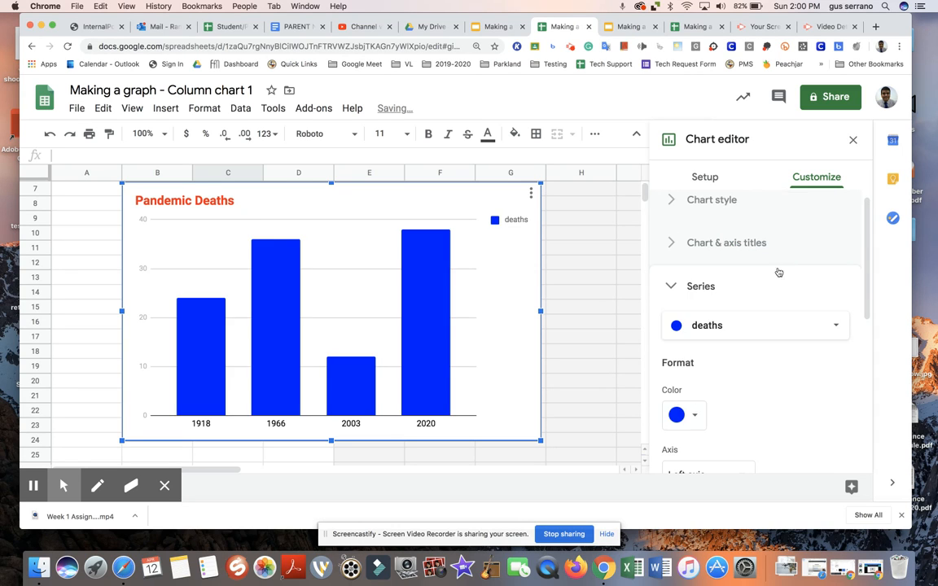
# Try plotting the deaths series against the right axis and return it to the left axis.
pyautogui.scroll(-4, 768, 386)
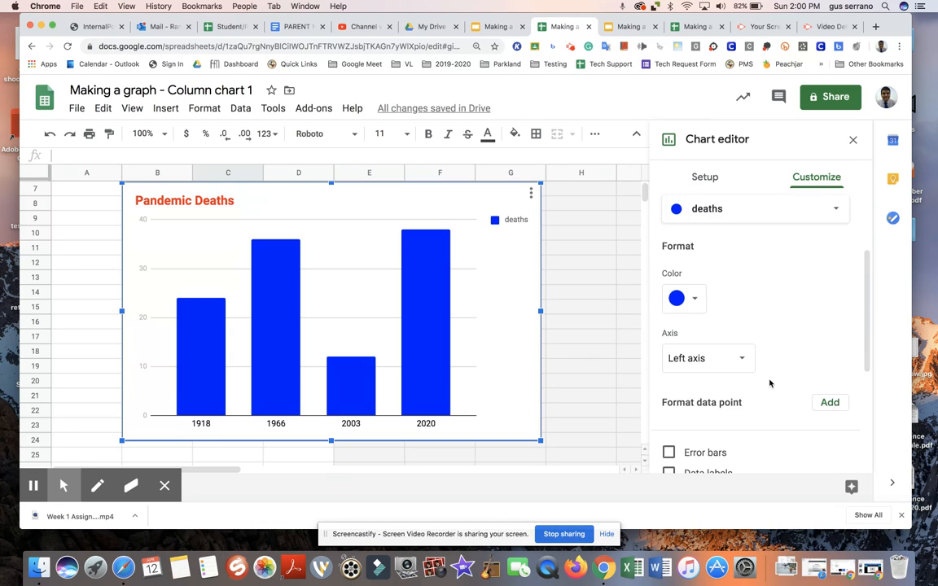
pyautogui.scroll(-1, 770, 384)
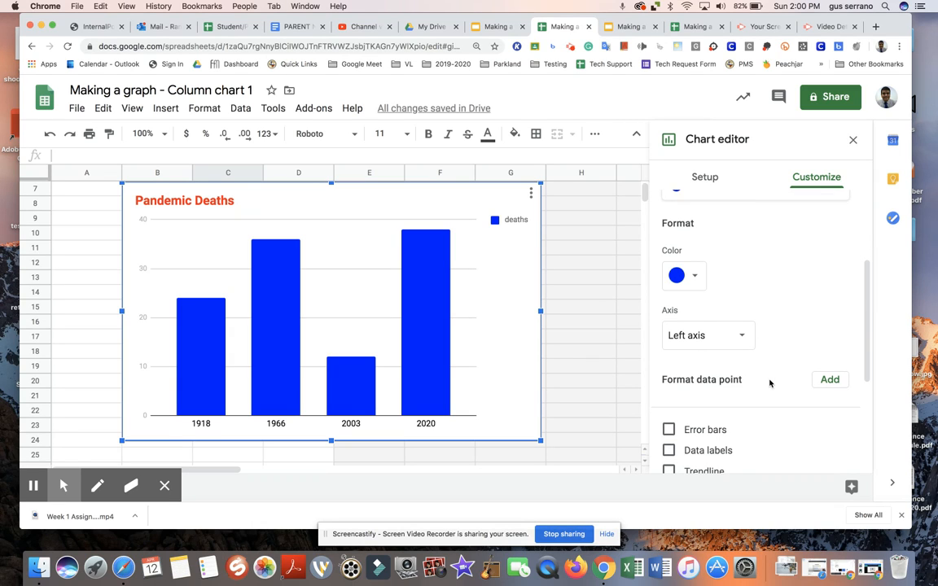
pyautogui.click(734, 333)
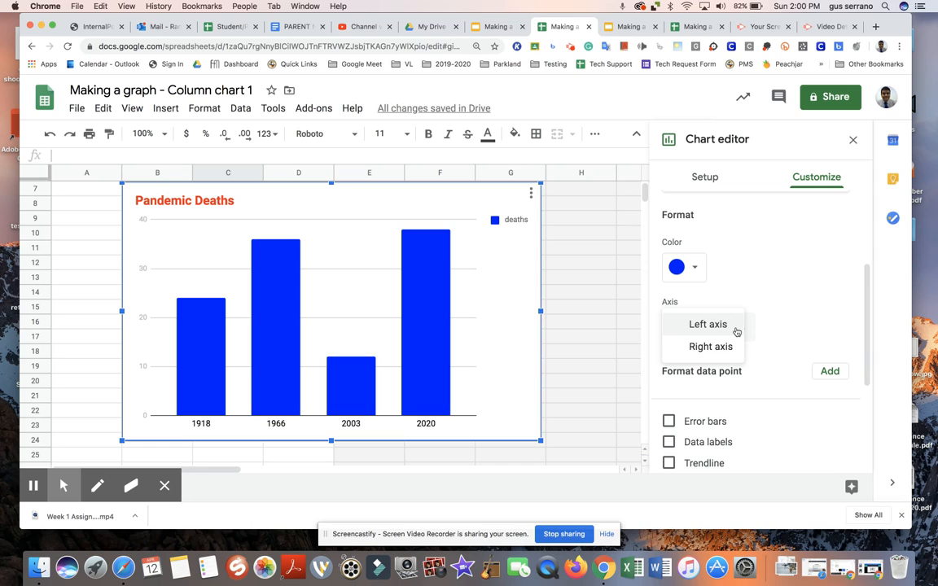
pyautogui.click(729, 345)
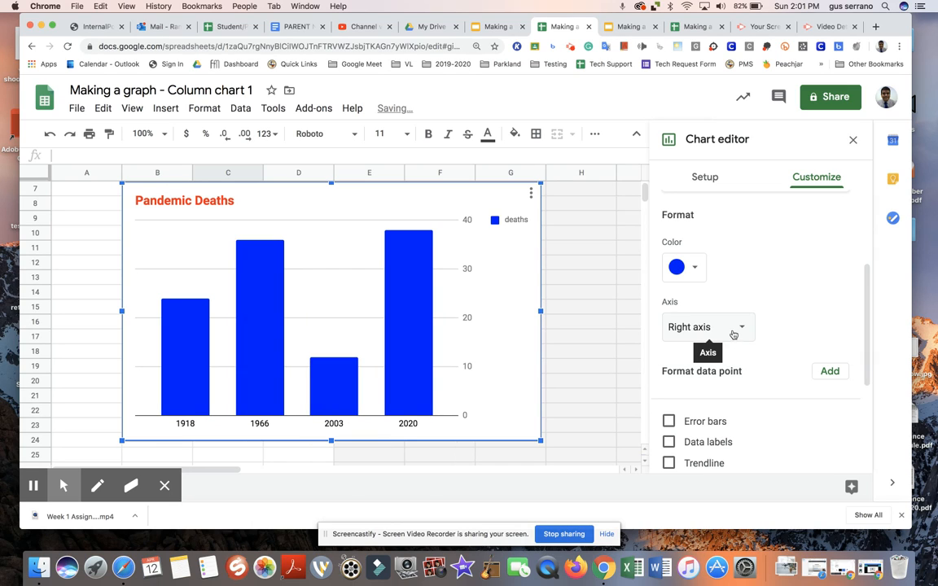
pyautogui.click(738, 328)
pyautogui.click(721, 304)
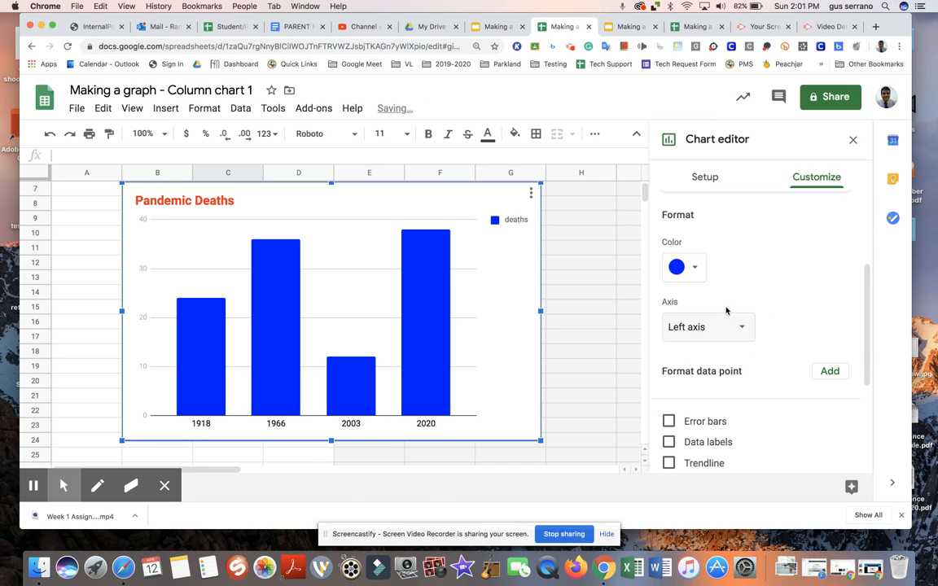
pyautogui.scroll(-1, 762, 329)
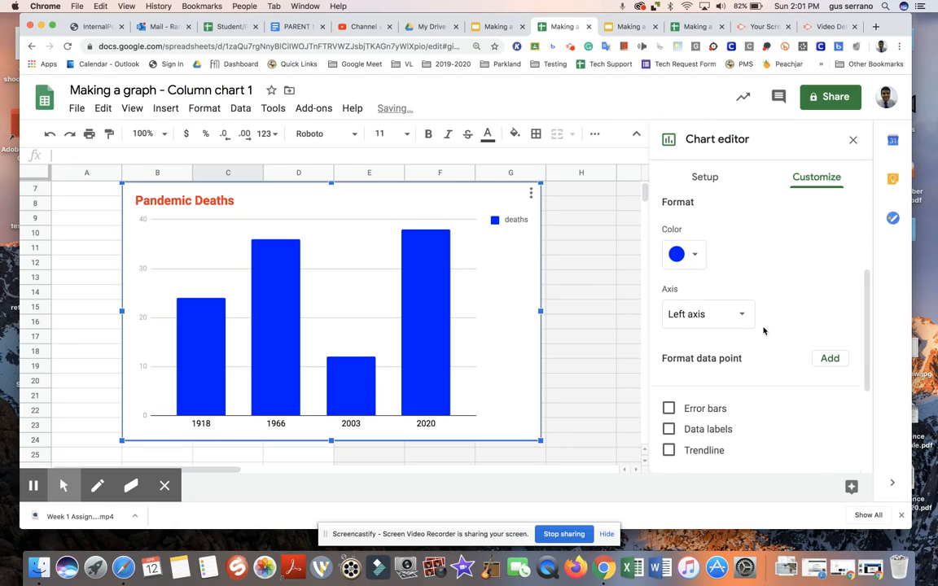
pyautogui.scroll(-5, 764, 330)
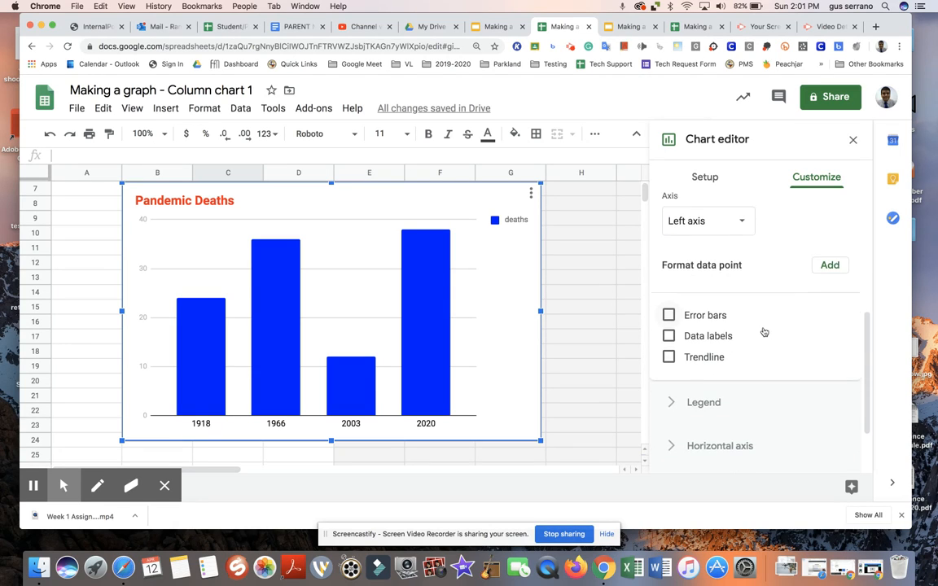
pyautogui.scroll(10, 763, 331)
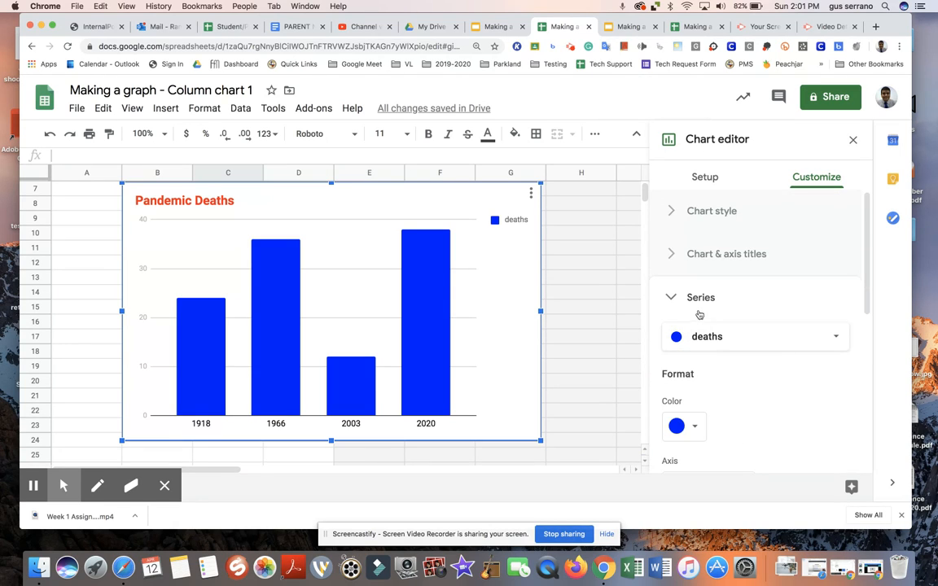
pyautogui.click(676, 299)
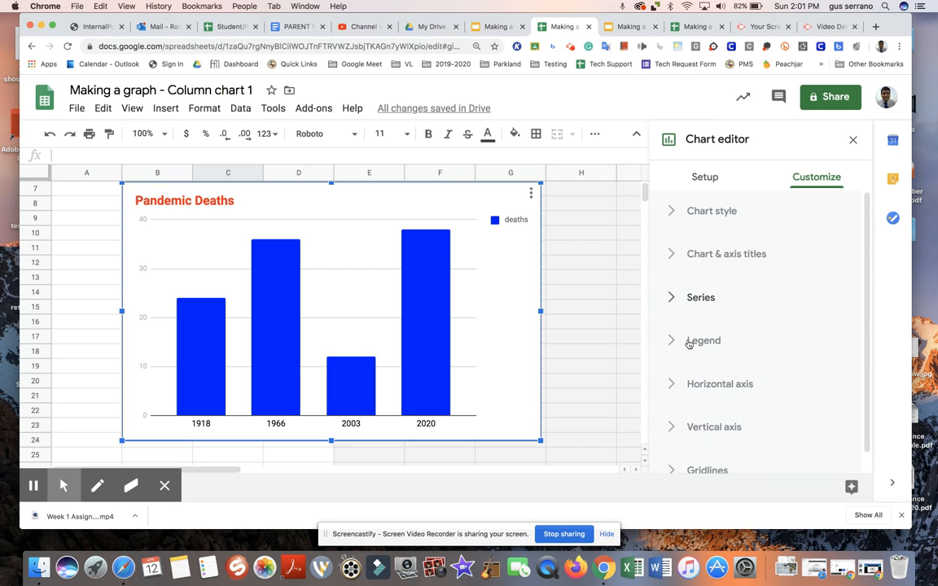
# Set the chart legend's position to Bottom.
pyautogui.click(680, 342)
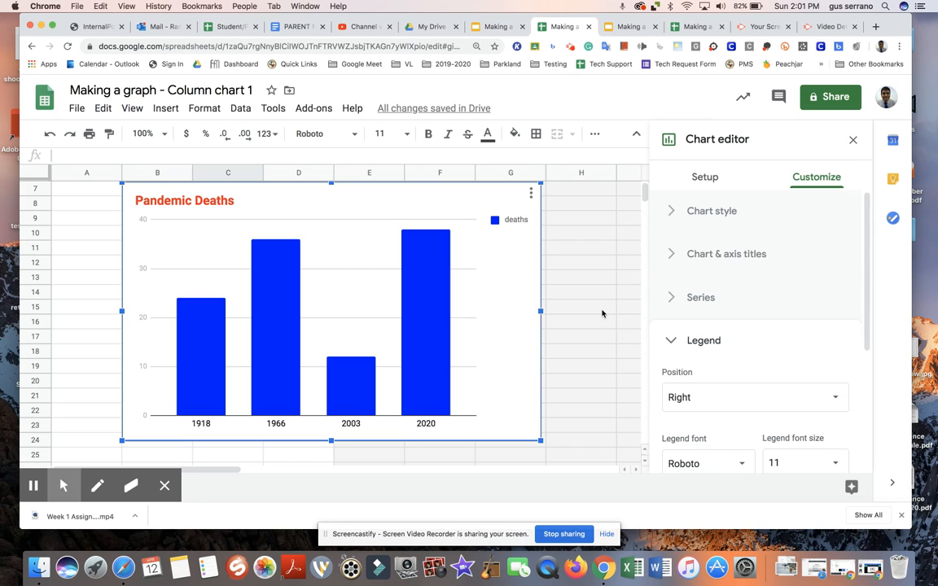
pyautogui.click(503, 226)
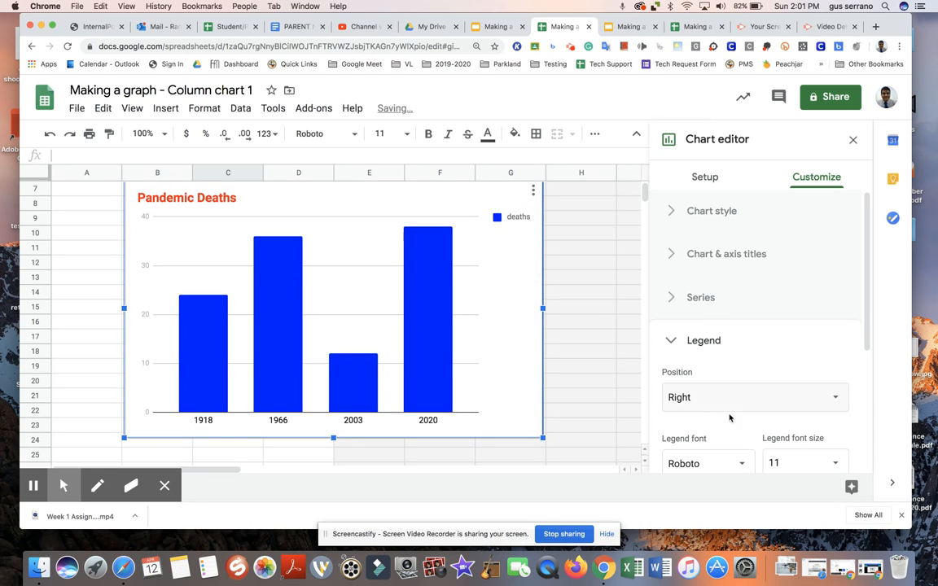
pyautogui.click(748, 397)
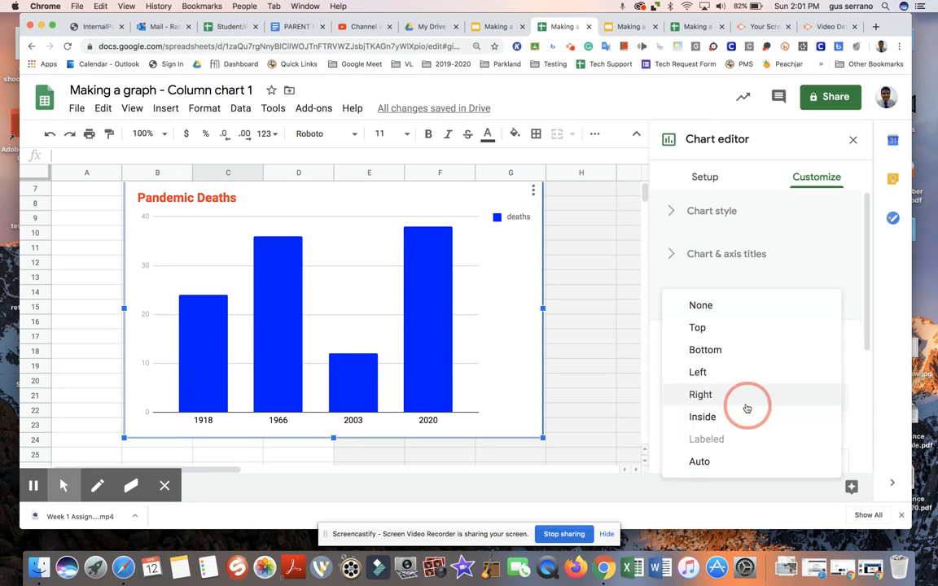
pyautogui.click(720, 350)
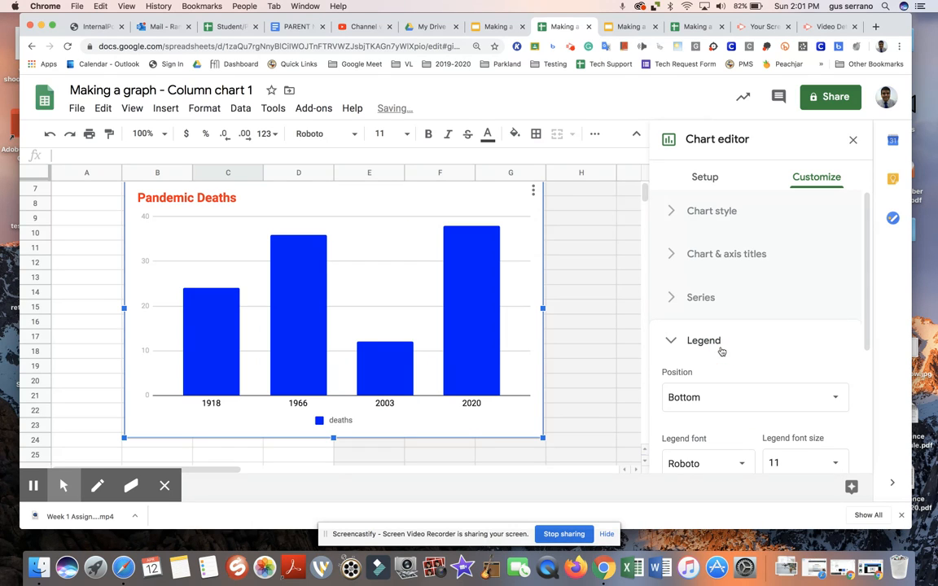
pyautogui.moveTo(868, 317); pyautogui.dragTo(874, 350)
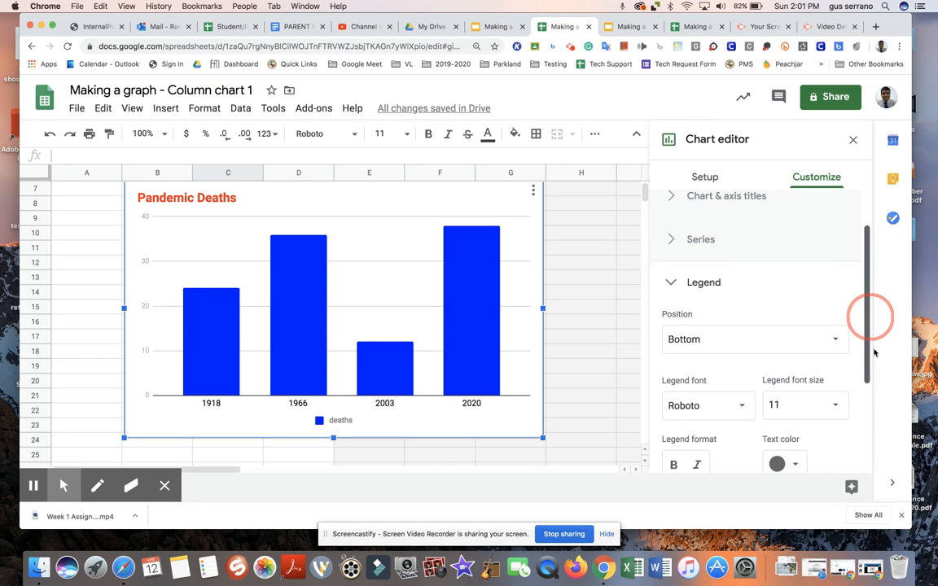
pyautogui.moveTo(875, 352); pyautogui.dragTo(867, 378)
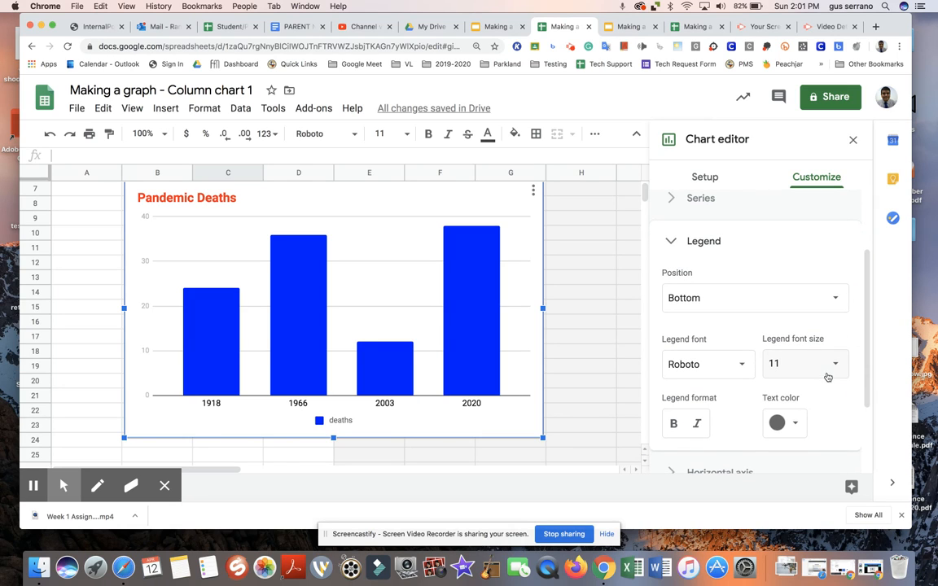
# Format the chart legend text with font size 18, bold and red.
pyautogui.click(834, 363)
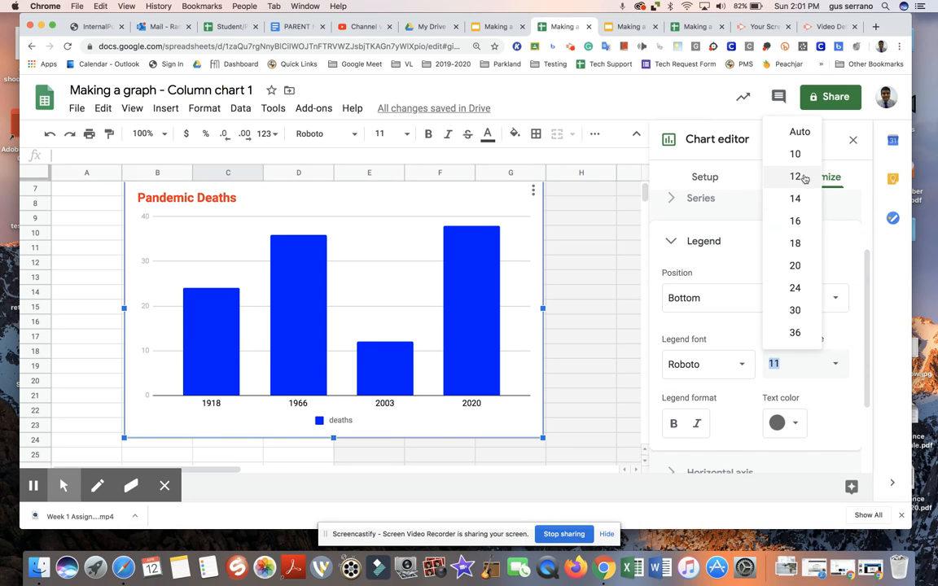
pyautogui.click(805, 246)
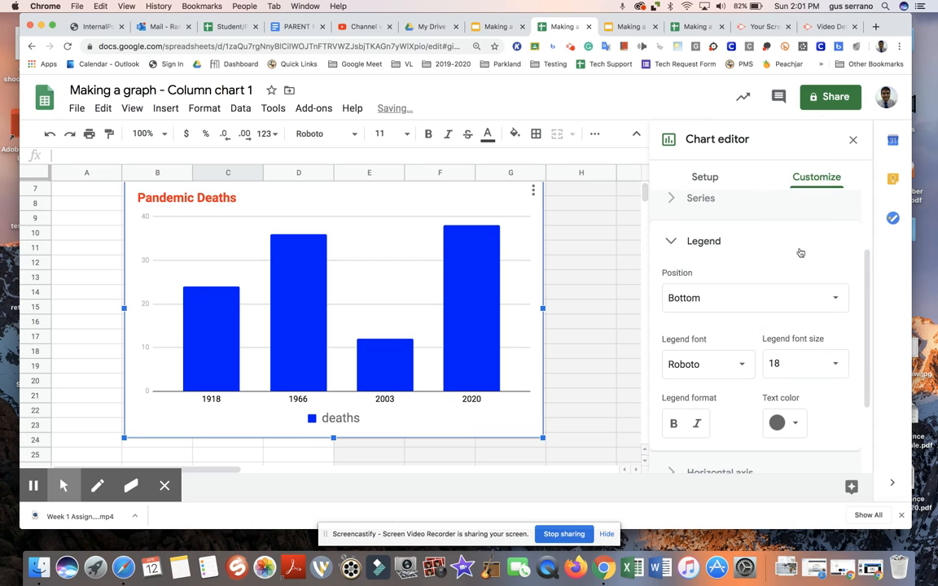
pyautogui.click(677, 424)
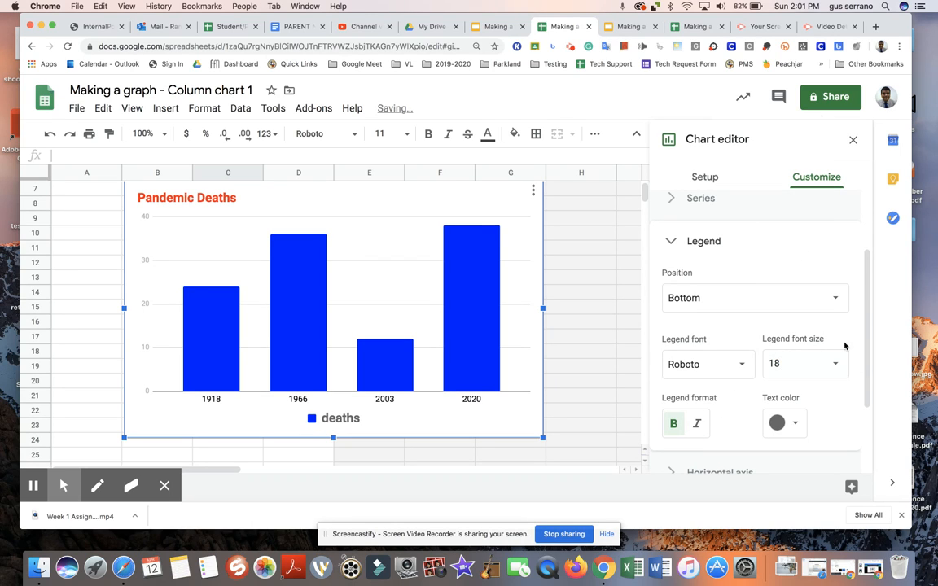
pyautogui.click(796, 424)
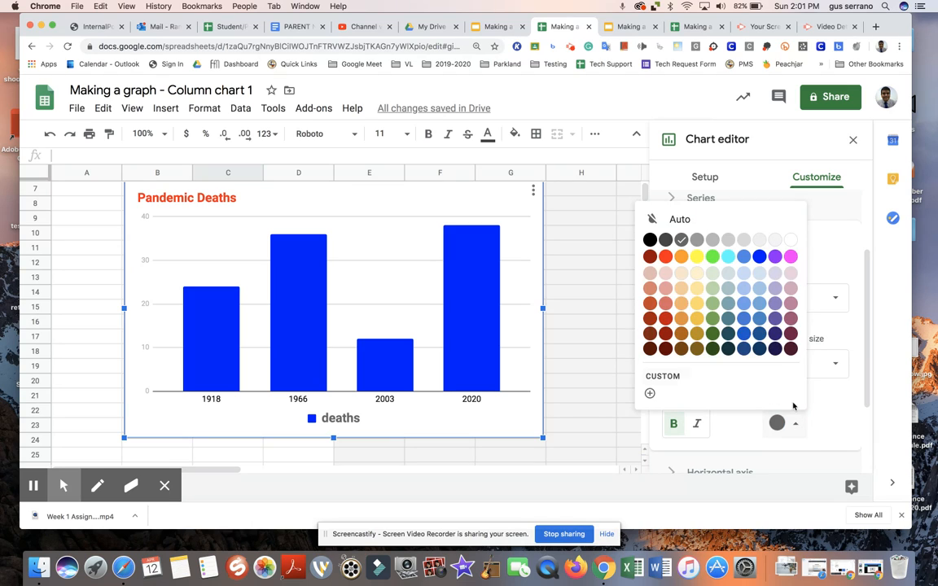
pyautogui.click(668, 263)
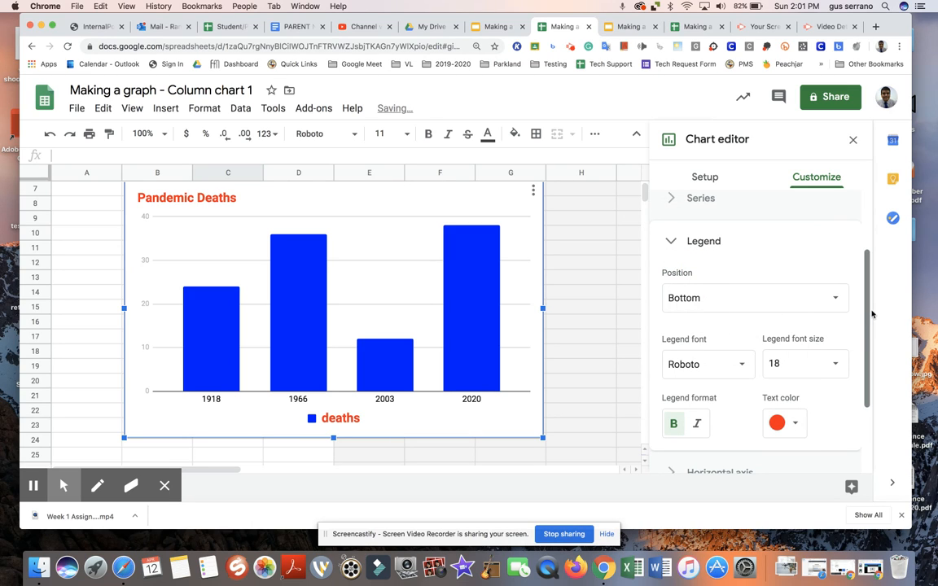
pyautogui.moveTo(868, 320); pyautogui.dragTo(855, 276)
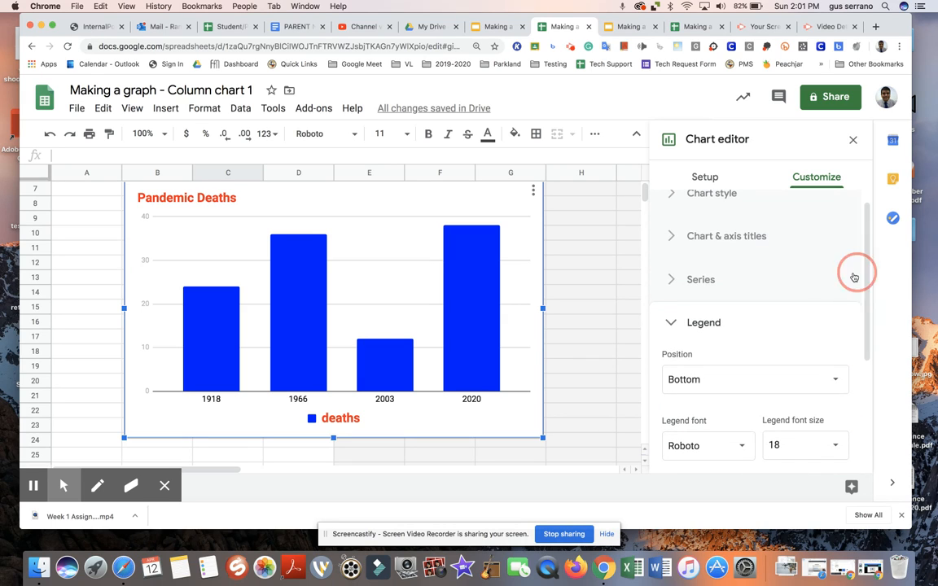
pyautogui.click(669, 328)
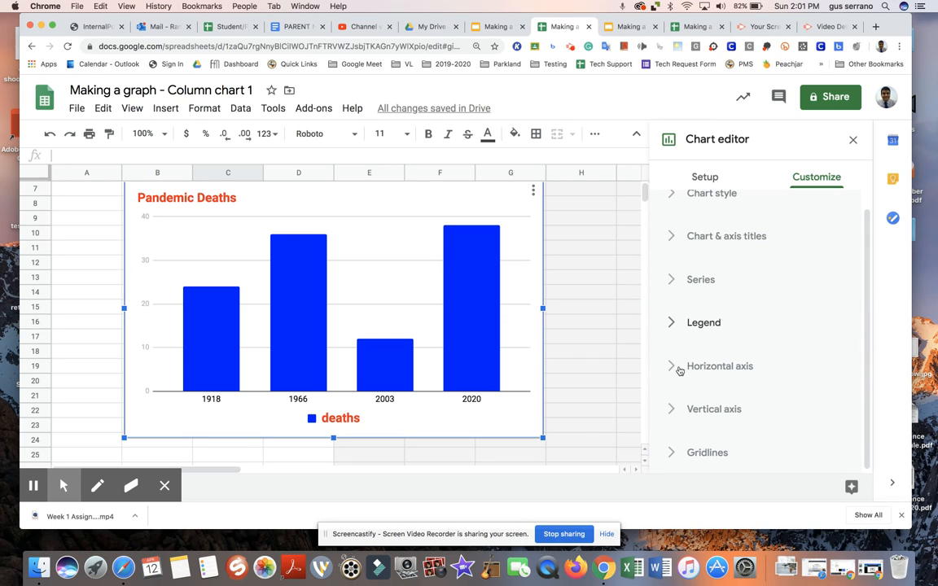
# Format the chart's horizontal axis labels in red, bold text with the Wide font.
pyautogui.click(673, 371)
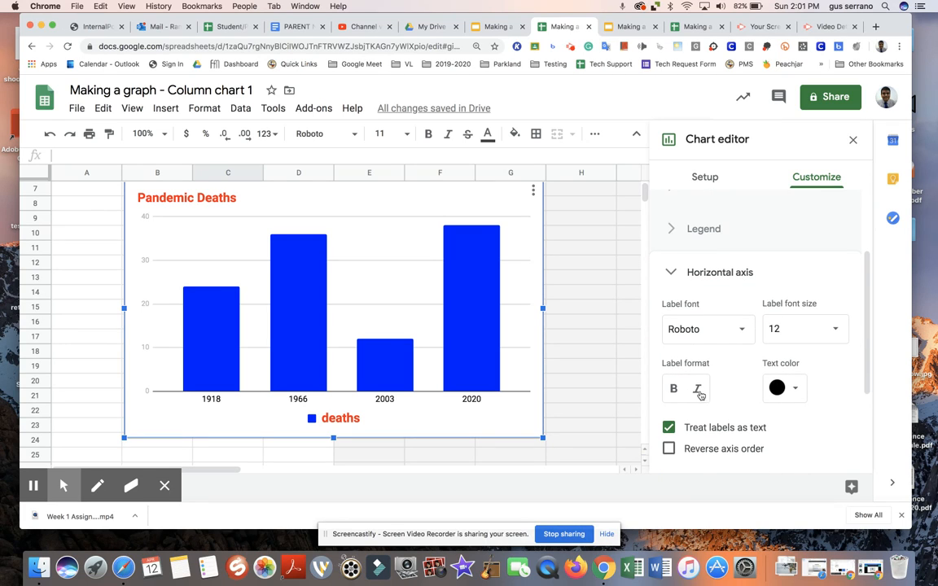
pyautogui.click(792, 393)
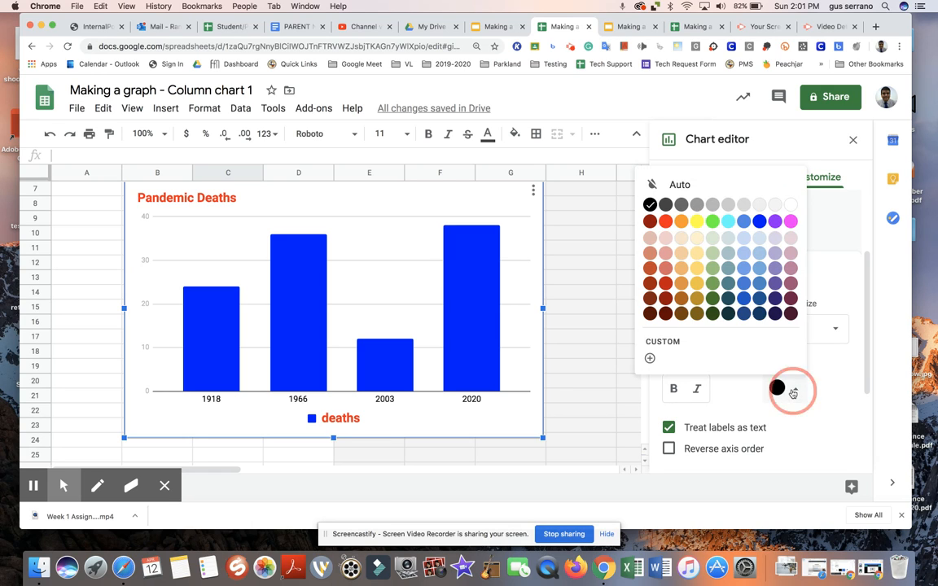
pyautogui.click(664, 228)
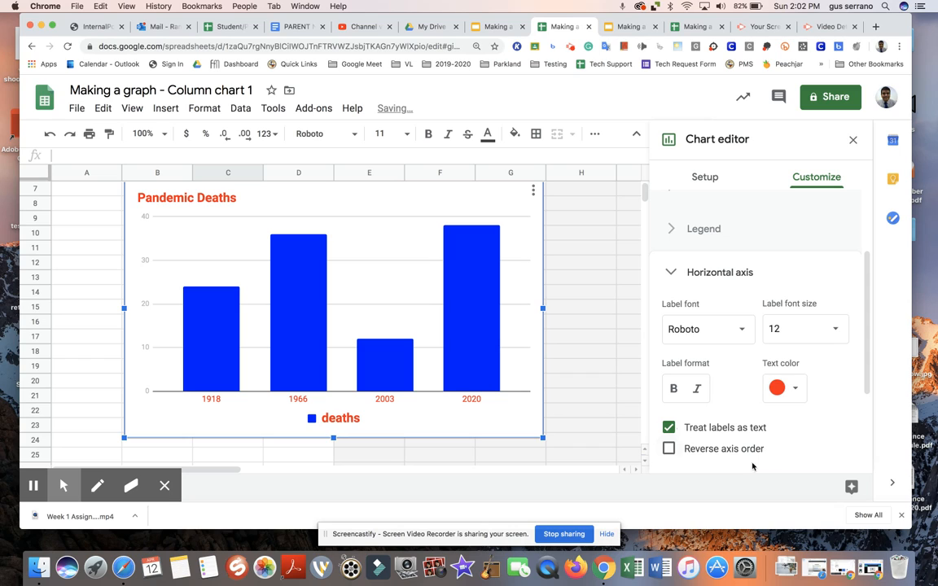
pyautogui.click(674, 388)
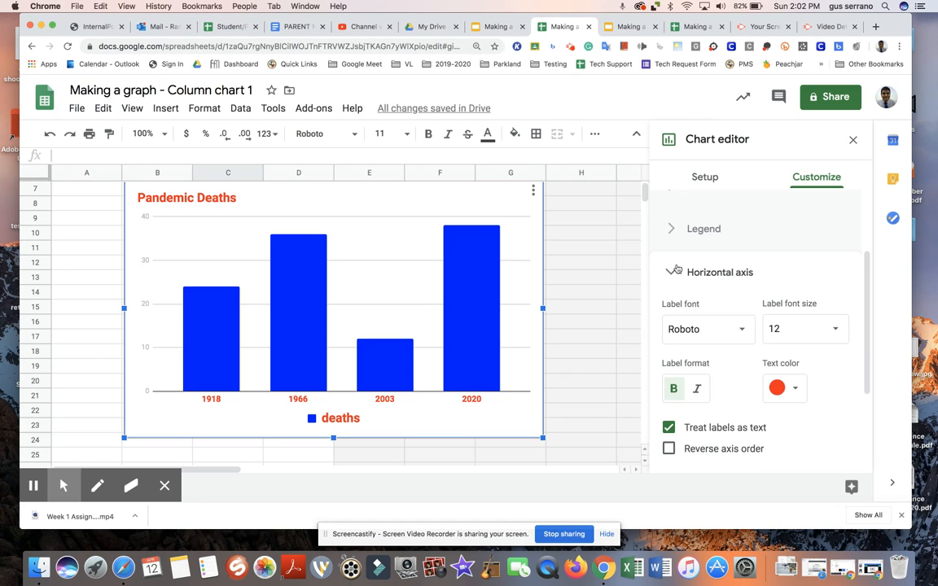
pyautogui.click(716, 328)
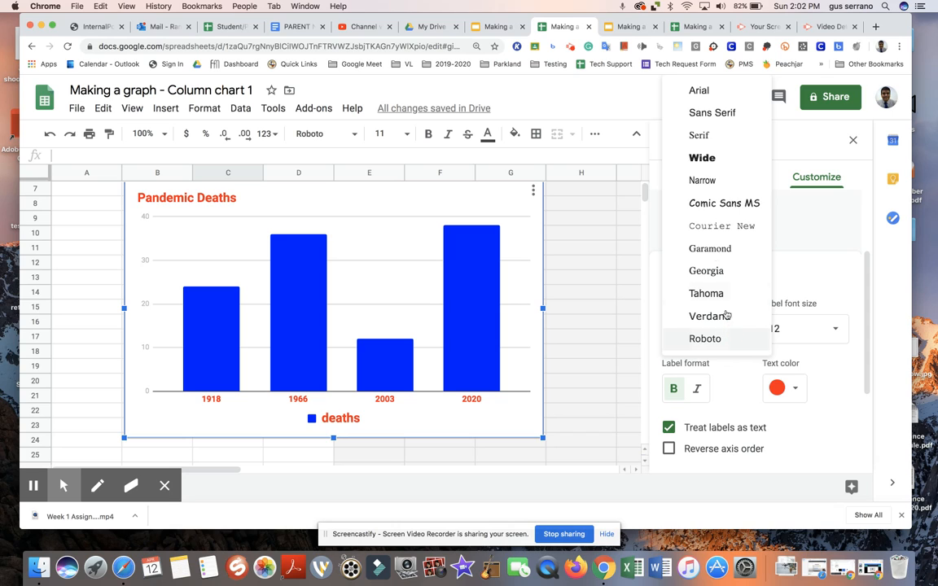
pyautogui.click(720, 156)
pyautogui.click(678, 273)
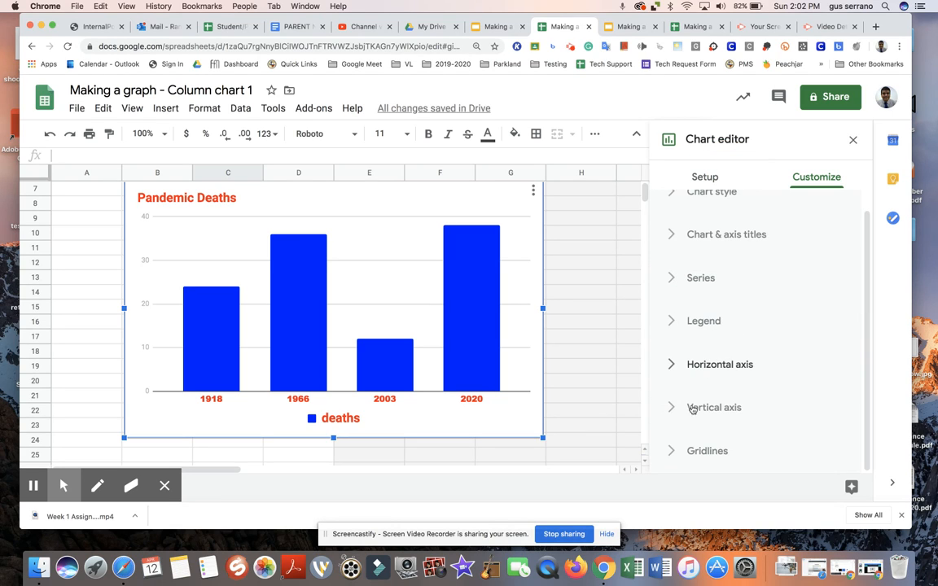
# Format the chart's vertical axis labels in black, bold text.
pyautogui.click(671, 411)
pyautogui.scroll(-3, 746, 351)
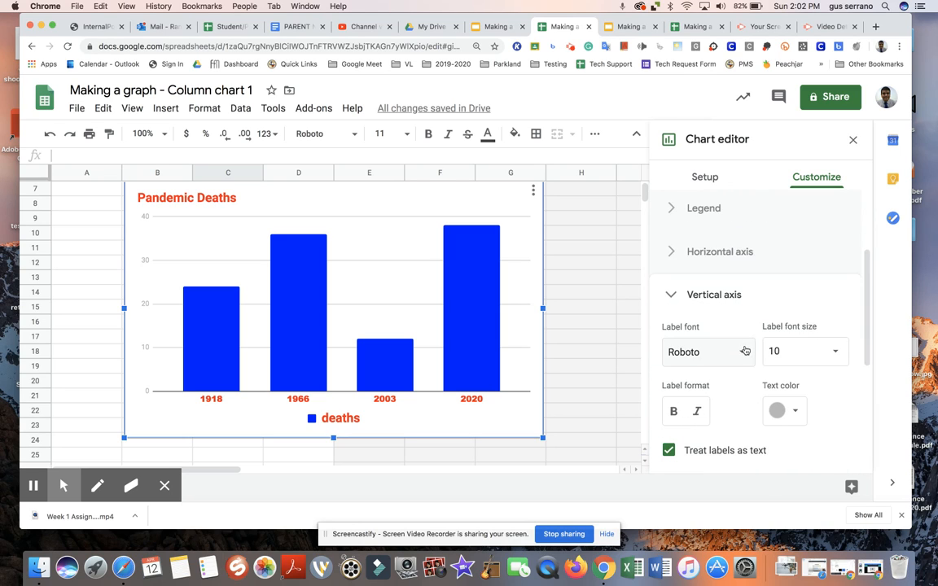
pyautogui.click(791, 414)
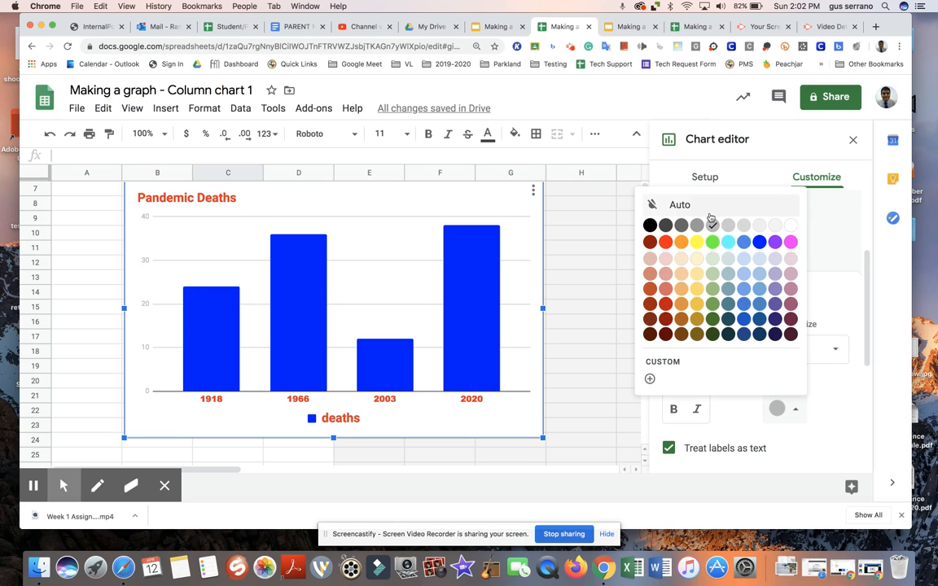
pyautogui.click(649, 224)
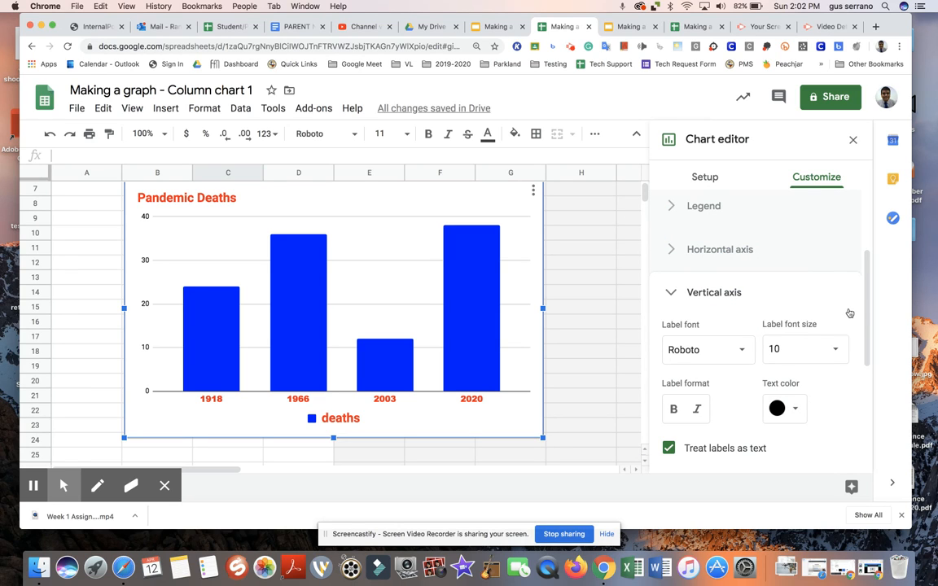
pyautogui.scroll(-2, 849, 313)
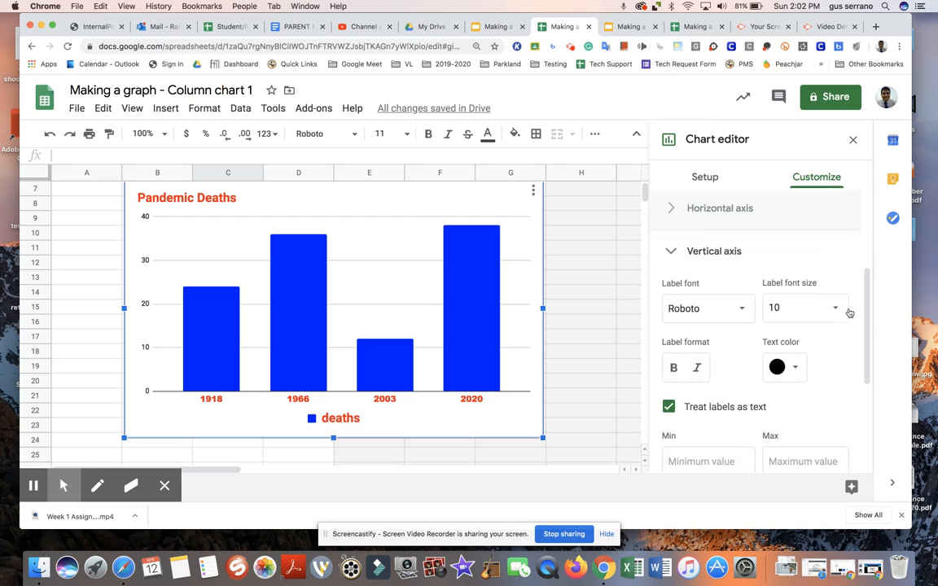
pyautogui.scroll(-3, 850, 313)
pyautogui.scroll(4, 850, 313)
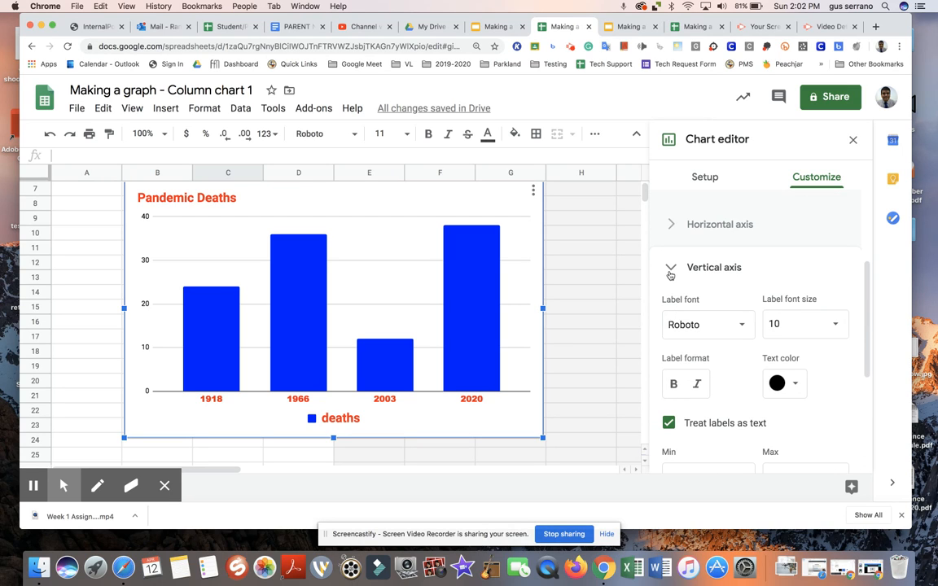
pyautogui.click(672, 385)
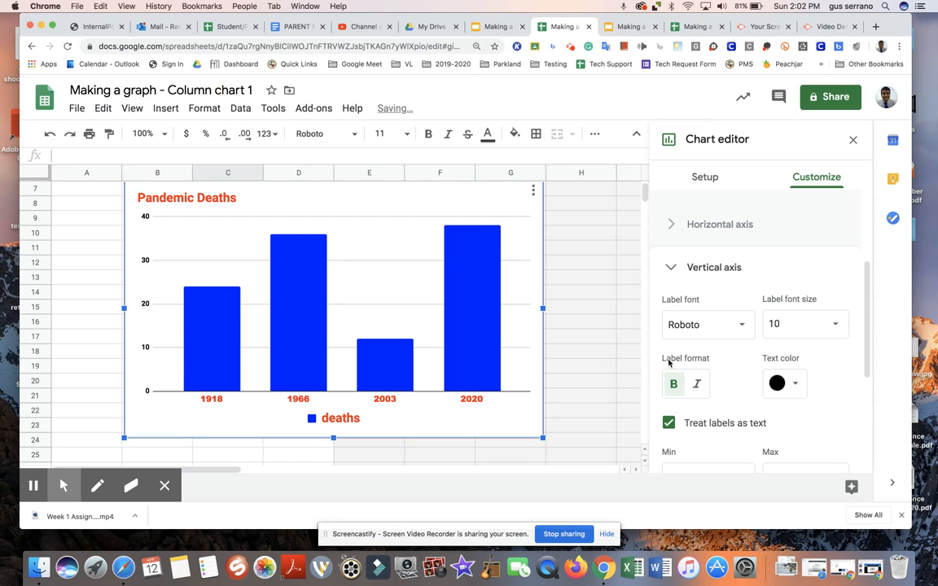
pyautogui.click(671, 272)
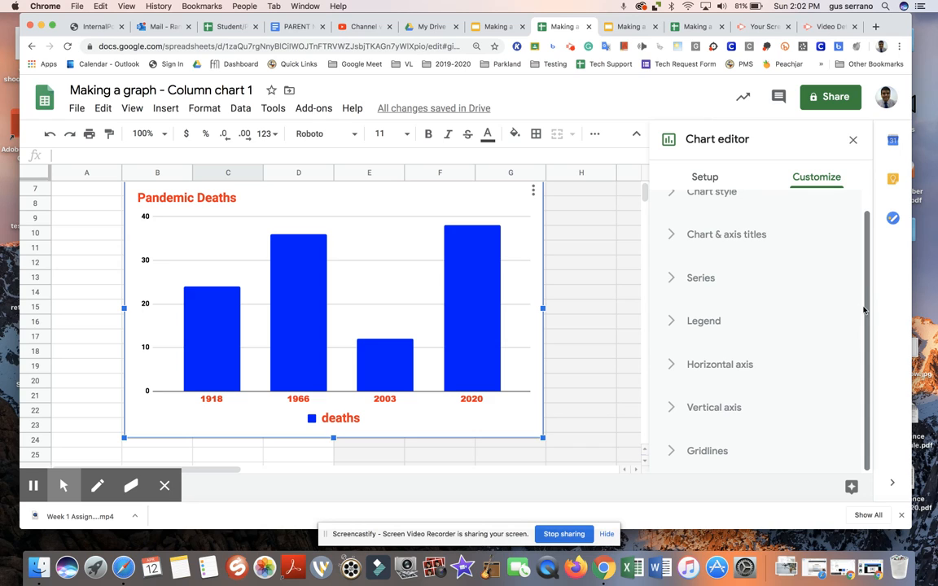
# Try black for the vertical axis major gridlines and settle on magenta.
pyautogui.click(675, 452)
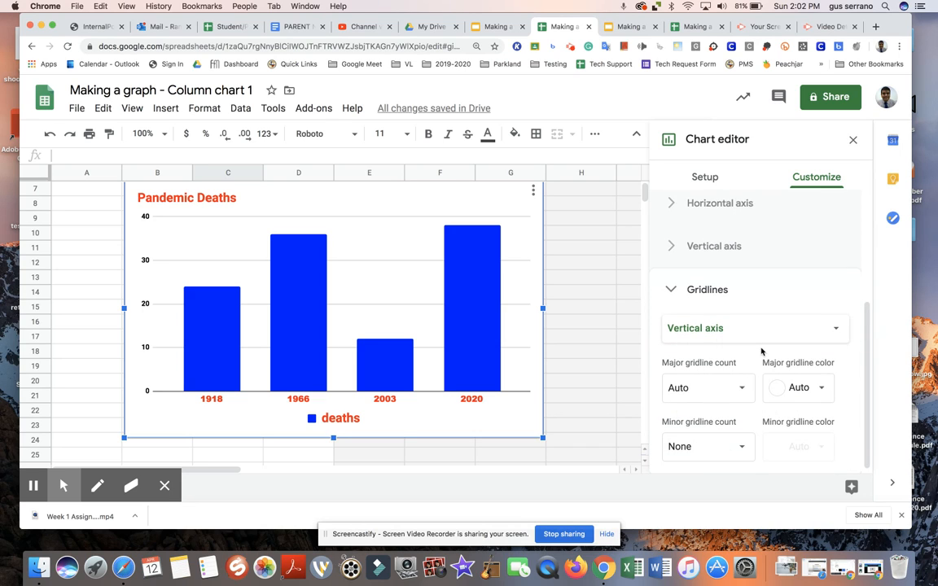
pyautogui.click(825, 388)
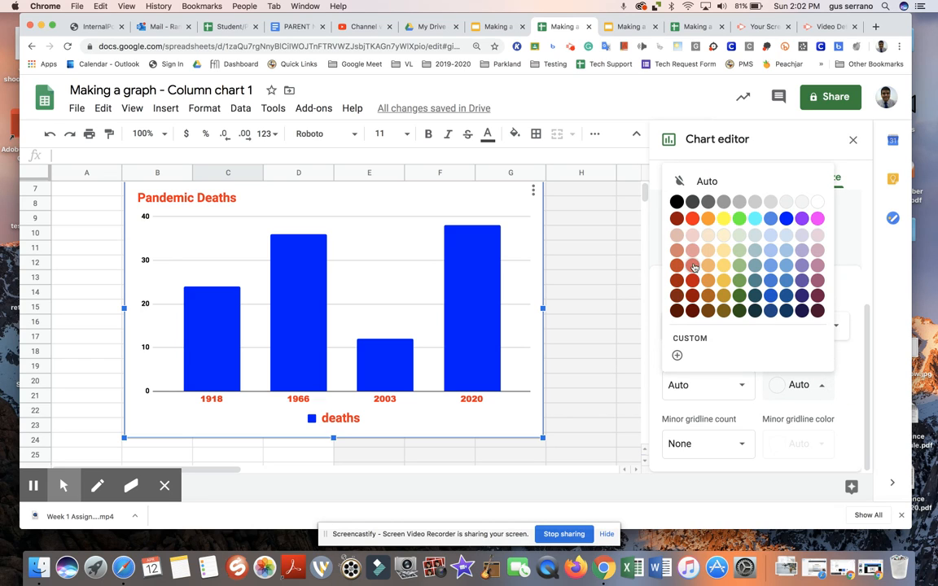
pyautogui.click(678, 201)
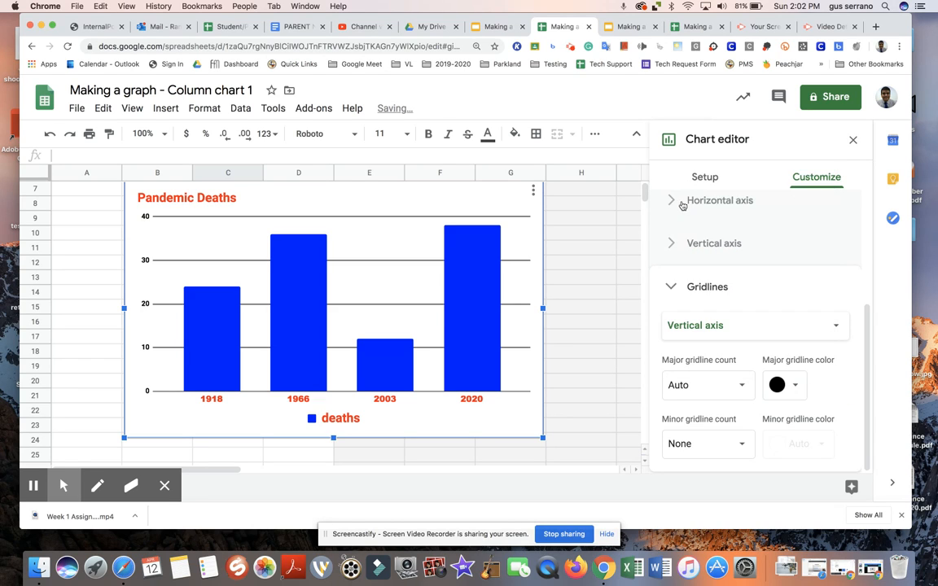
pyautogui.click(794, 386)
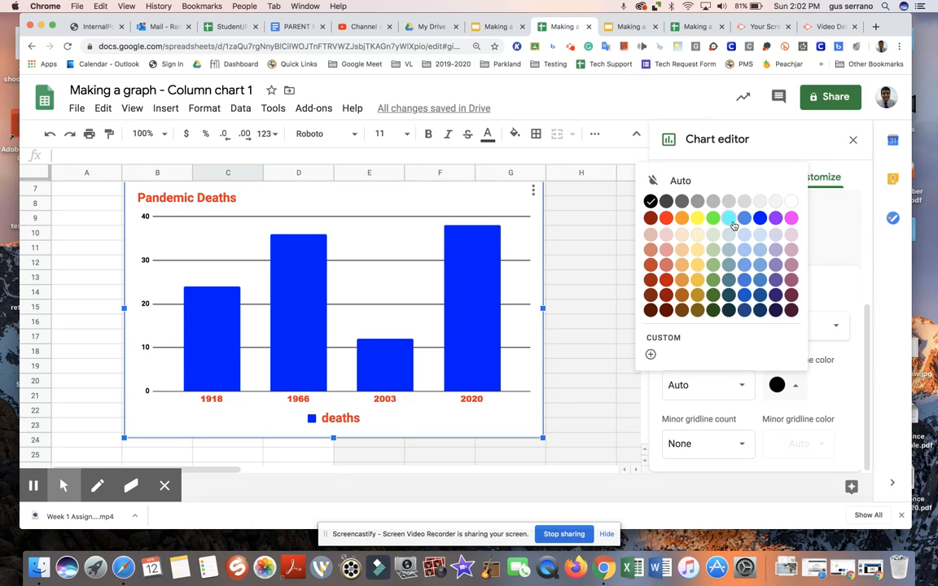
pyautogui.click(790, 217)
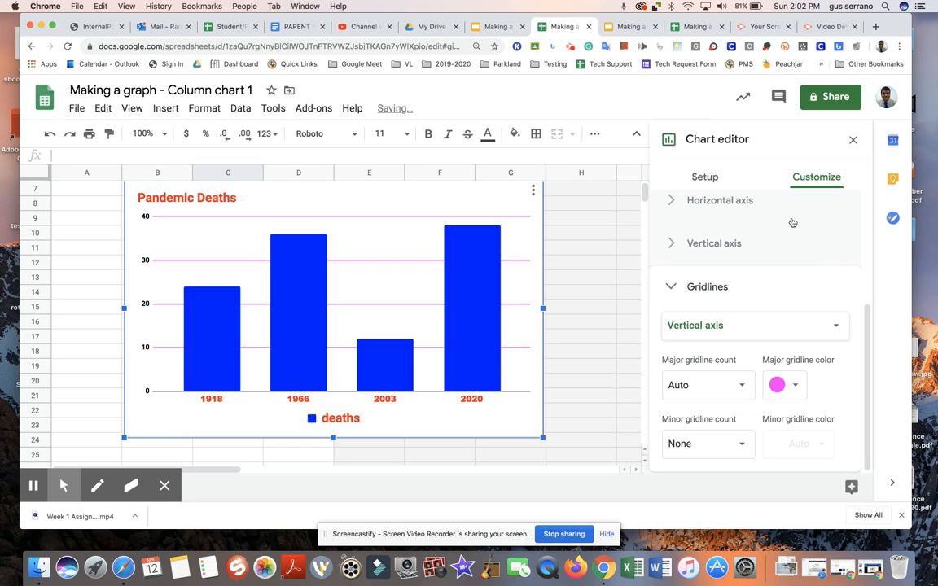
pyautogui.click(742, 448)
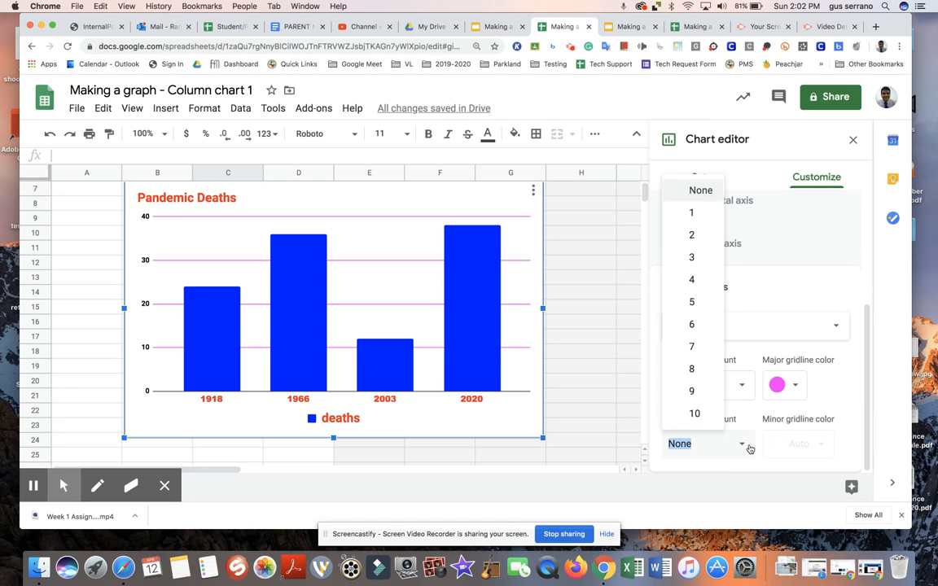
pyautogui.click(777, 440)
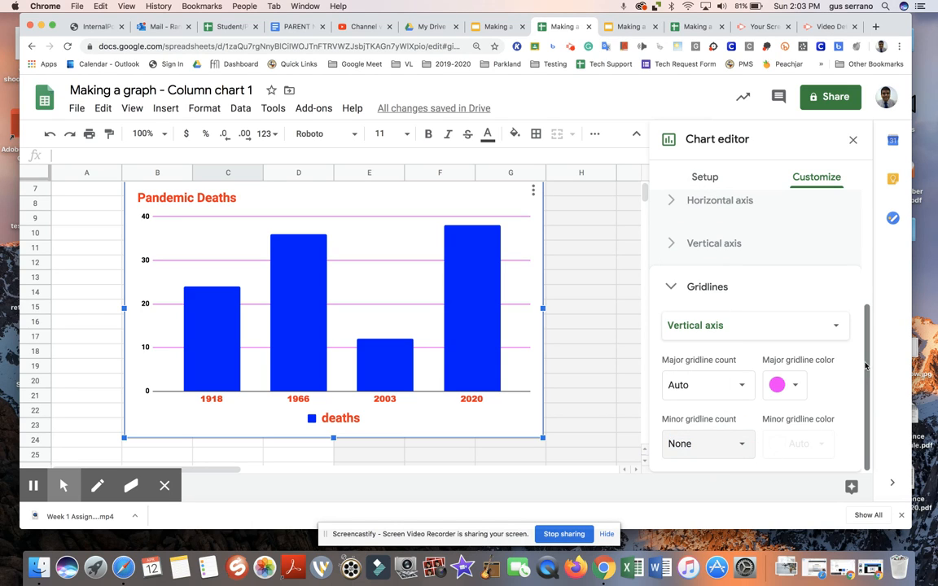
# Close the chart editor, switch to the Making a graph presentation in Google Slides and update the linked chart on slide 2.
pyautogui.scroll(5, 864, 369)
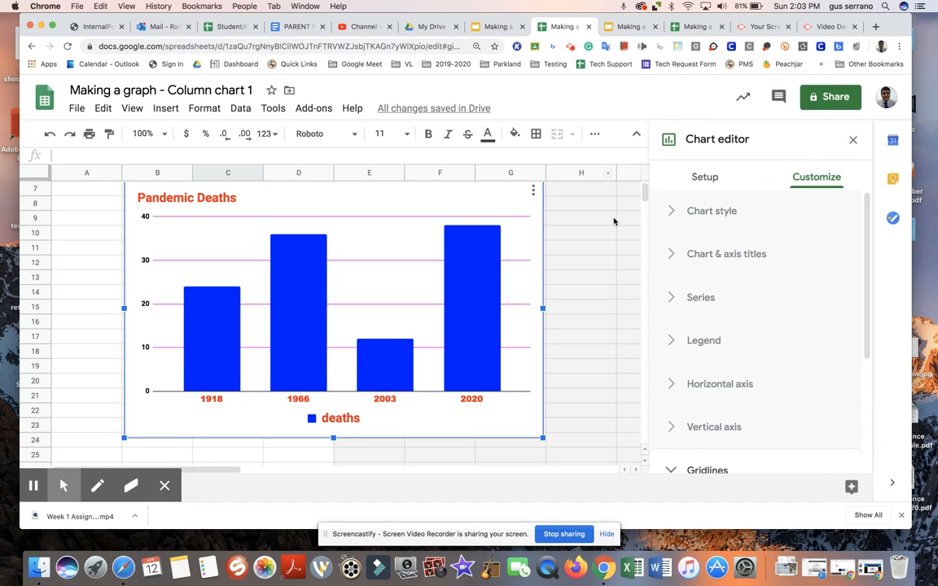
pyautogui.scroll(-1, 614, 219)
pyautogui.scroll(5, 614, 220)
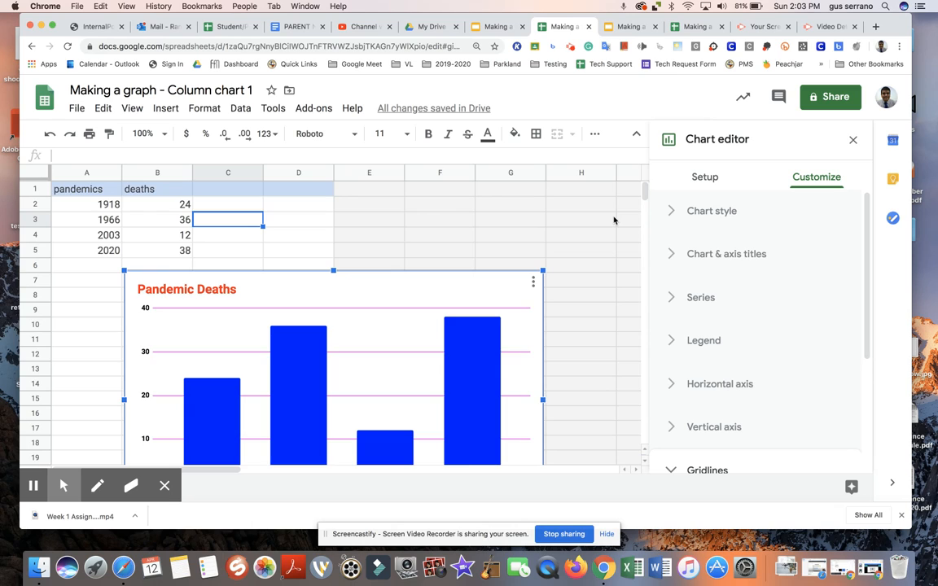
pyautogui.scroll(-1, 614, 220)
pyautogui.scroll(1, 614, 220)
pyautogui.scroll(-1, 614, 220)
pyautogui.scroll(1, 614, 220)
pyautogui.click(853, 140)
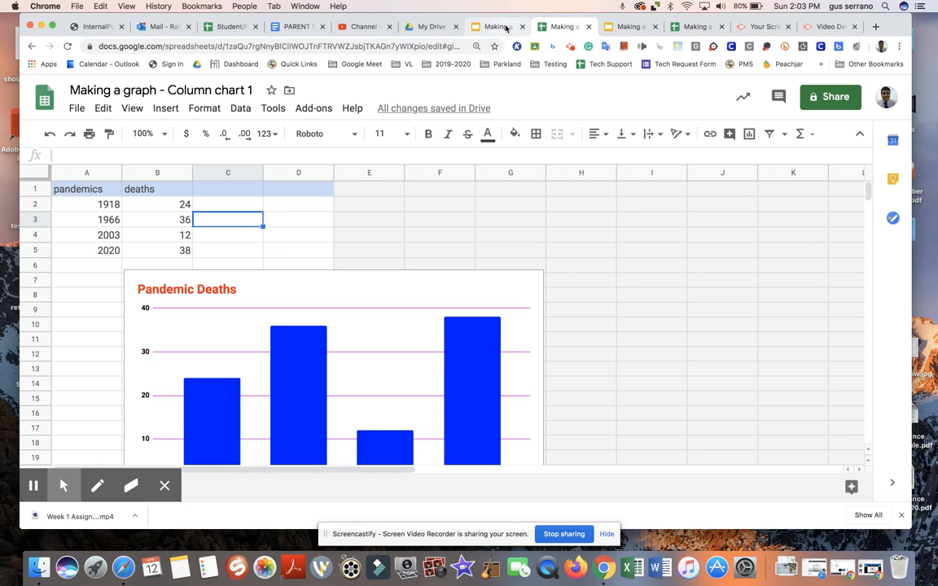
pyautogui.click(498, 27)
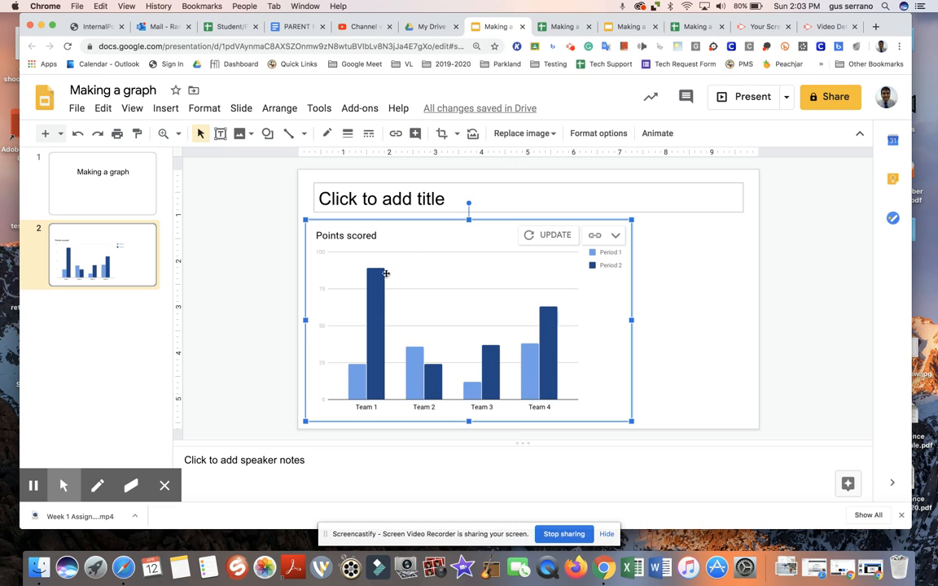
pyautogui.click(552, 239)
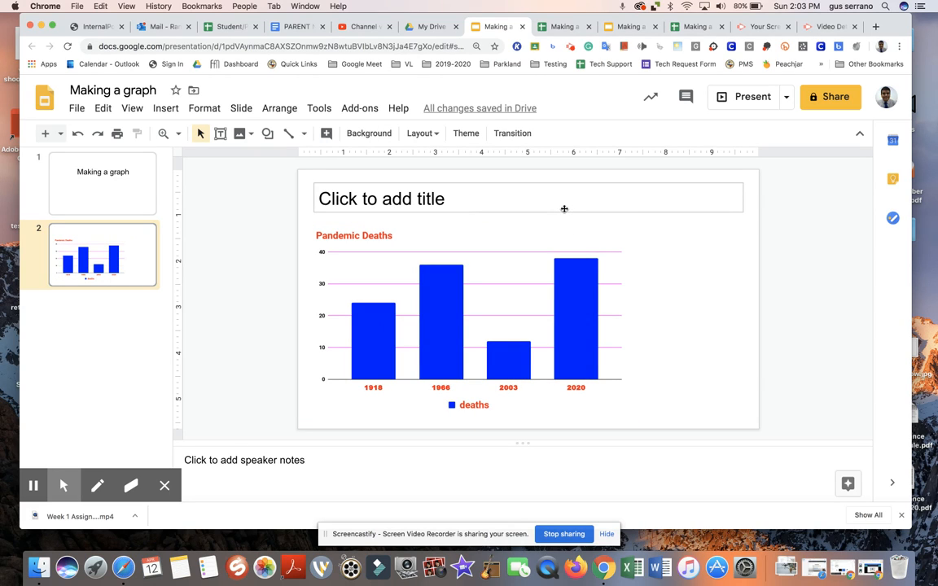
# Enter "Social Studies 2020" as the title of slide 2.
pyautogui.click(563, 208)
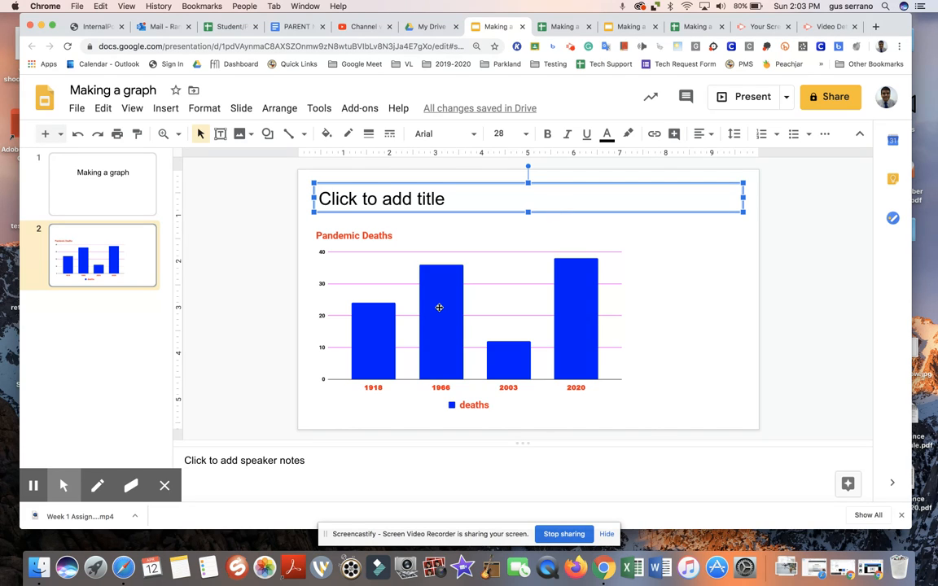
pyautogui.write('Soc')
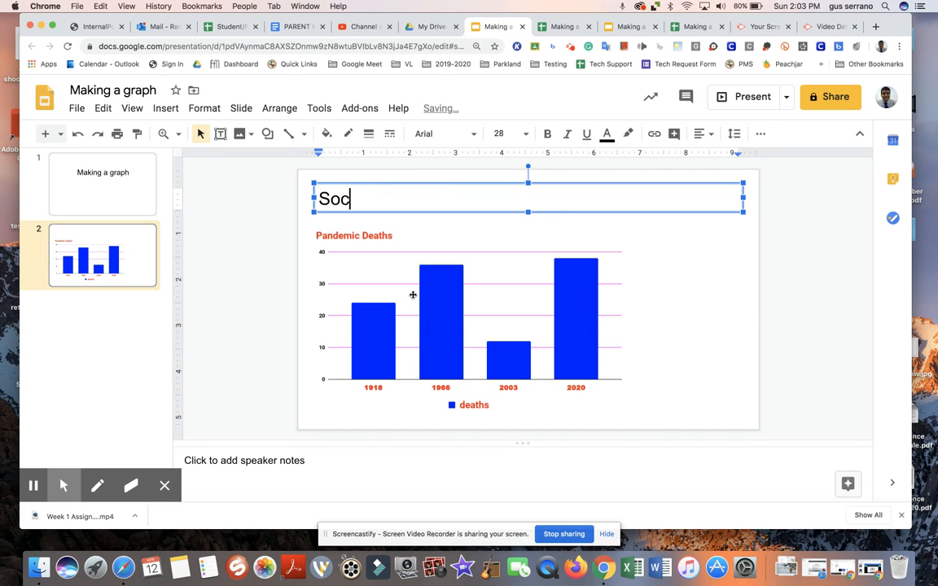
pyautogui.write('ial Studies 2020')
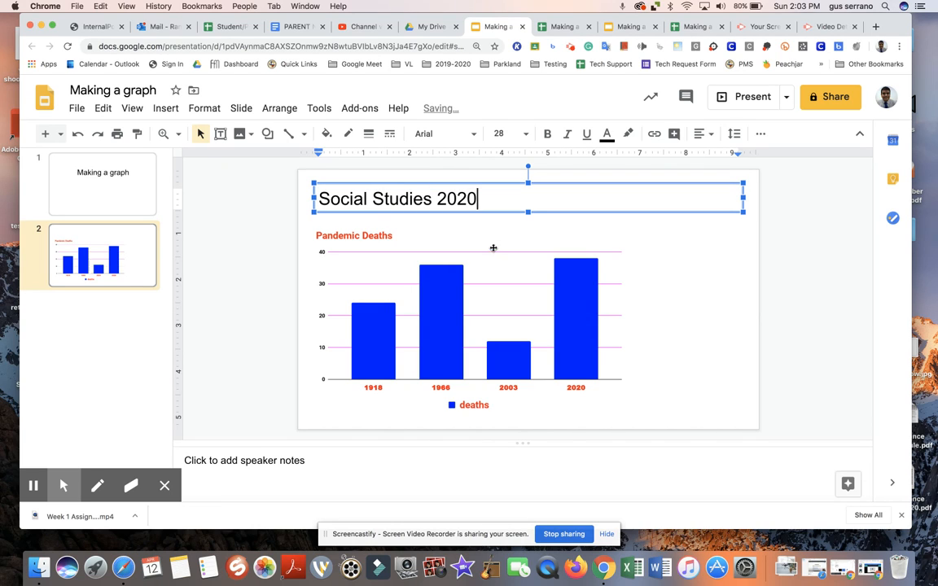
# Centre the "Social Studies 2020" title horizontally within its text box on slide 2.
pyautogui.click(702, 134)
pyautogui.click(725, 157)
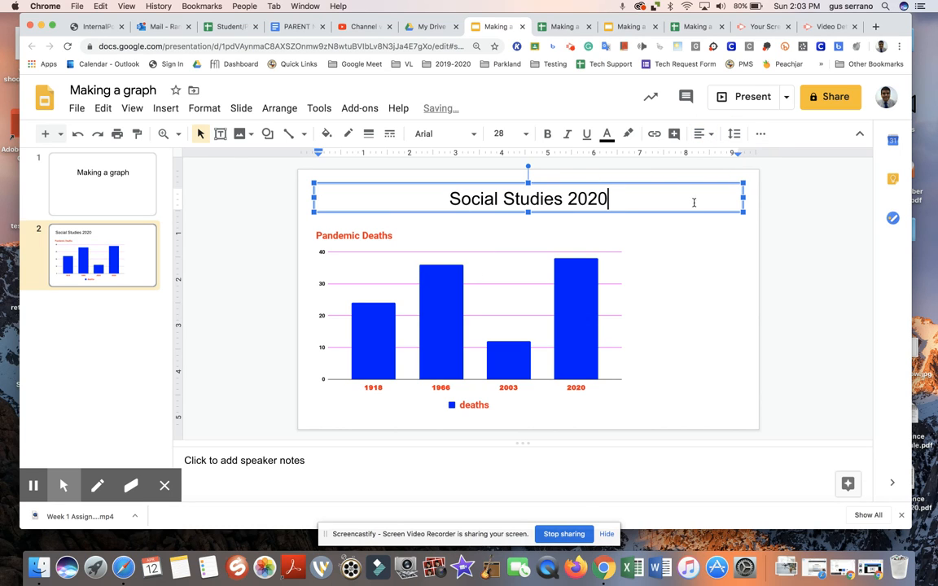
pyautogui.click(640, 246)
pyautogui.doubleClick(617, 199)
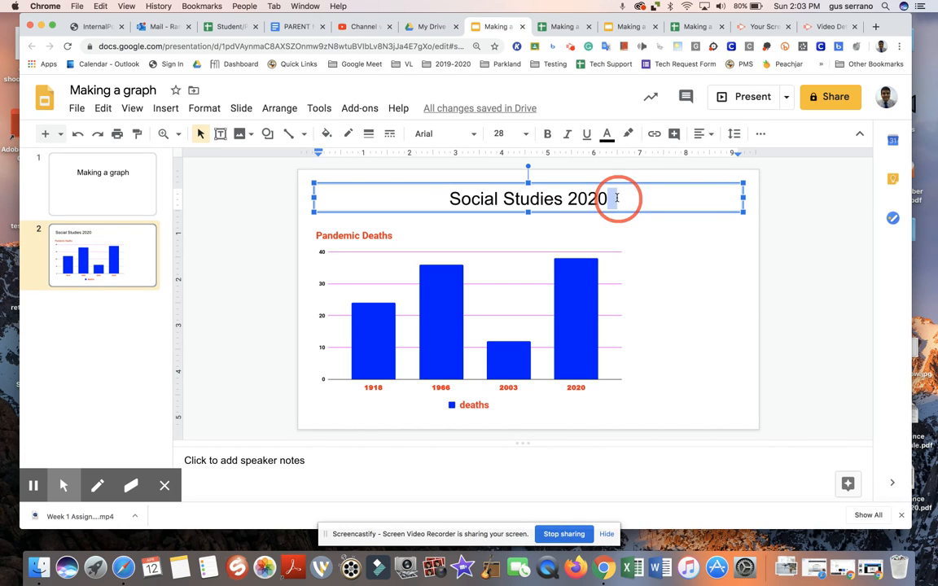
pyautogui.moveTo(615, 198); pyautogui.dragTo(590, 212)
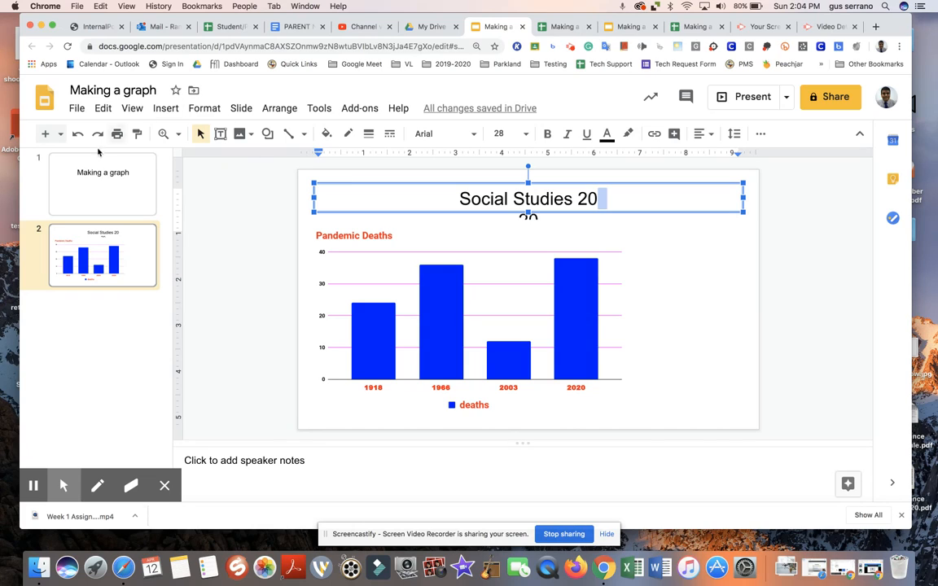
pyautogui.click(78, 134)
# Change the text colour of the whole "Social Studies 2020" title to a medium cornflower blue.
pyautogui.click(634, 199)
pyautogui.moveTo(619, 199); pyautogui.dragTo(405, 189)
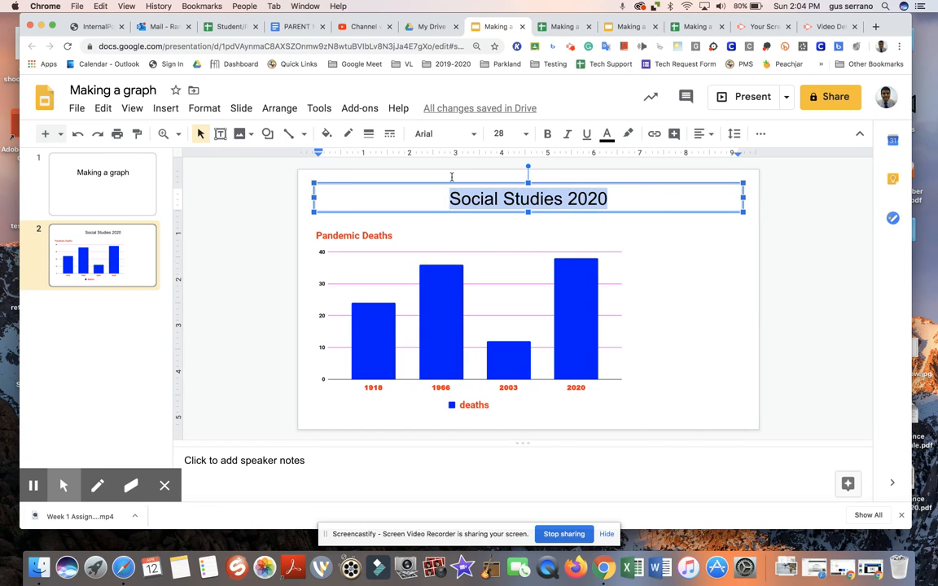
pyautogui.click(607, 133)
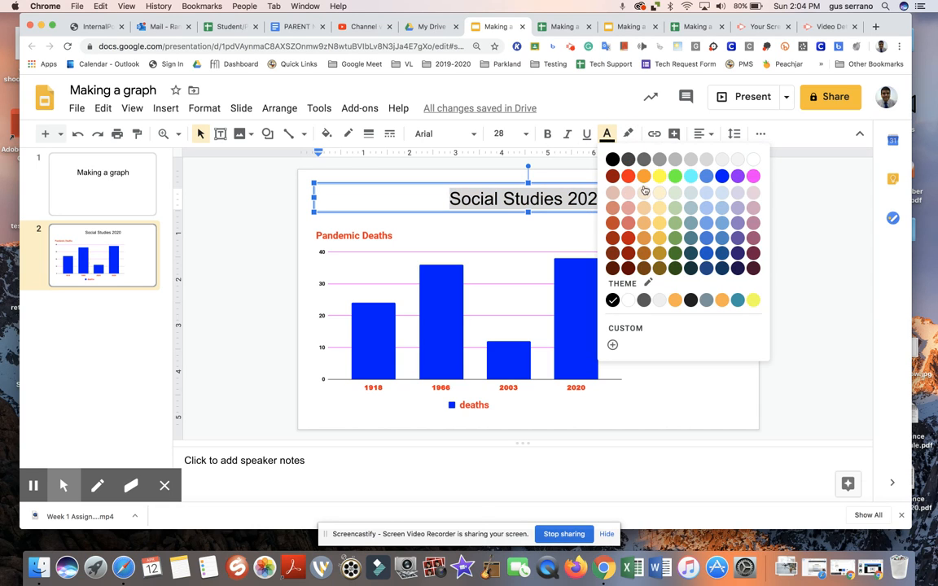
pyautogui.click(707, 241)
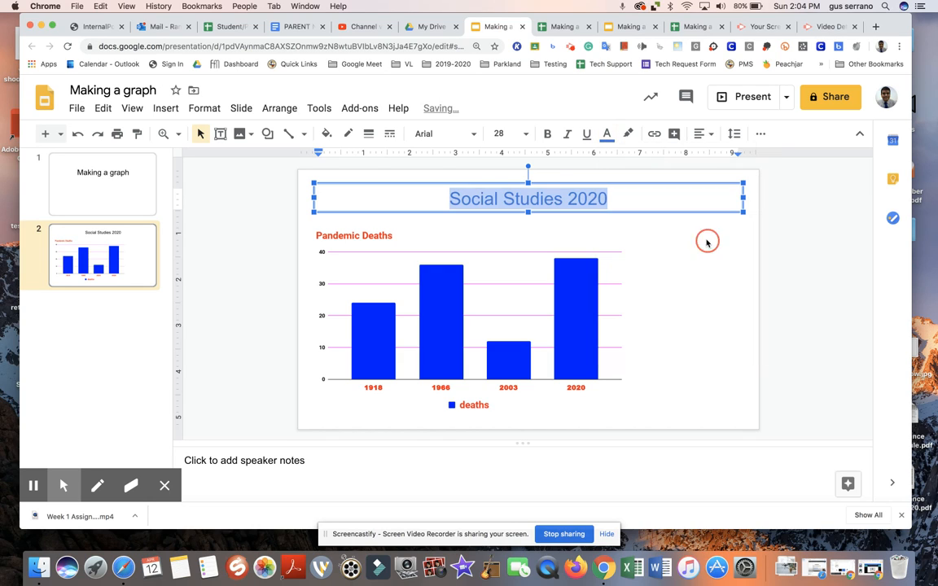